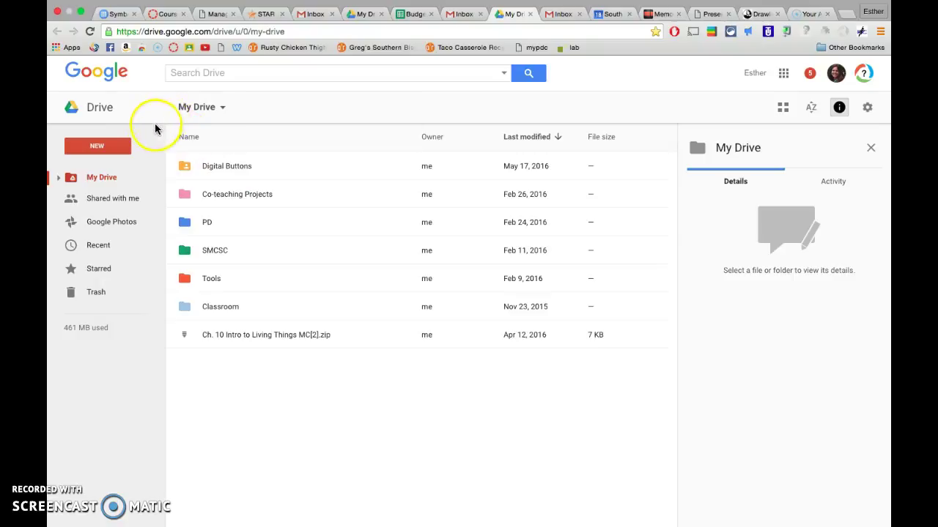
Create a new blank Google Drawings file from Drive's New > More menu
{"action": "left_click", "coordinate": [99, 147]}
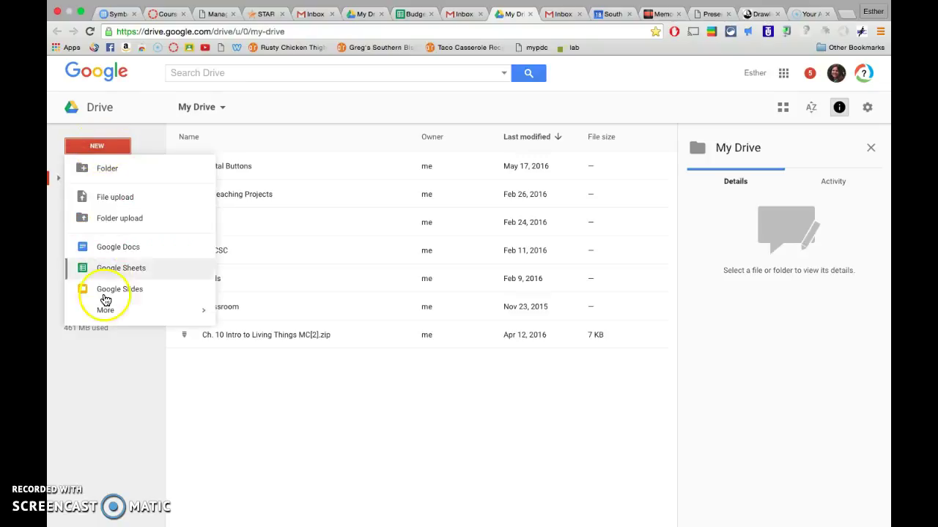
{"action": "mouse_move", "coordinate": [109, 311]}
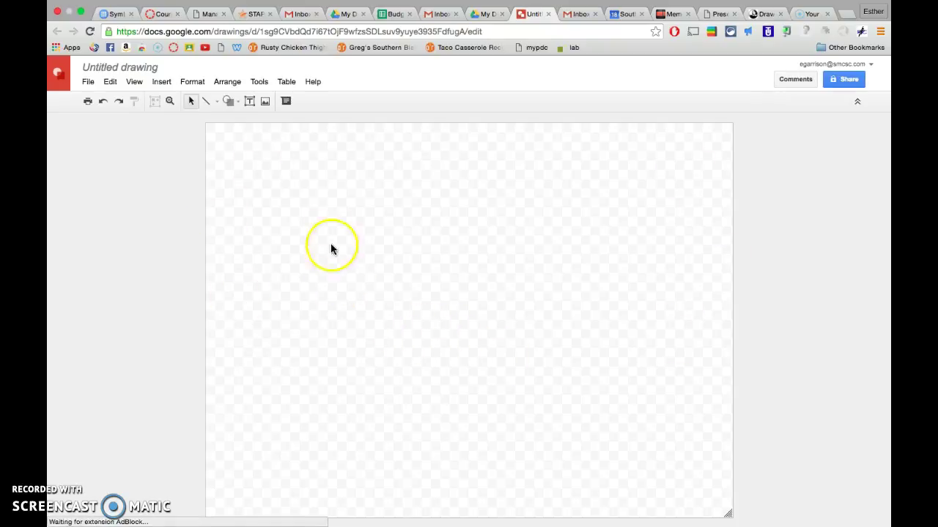
Draw a rounded rectangle near the top-left of the canvas
{"action": "left_click", "coordinate": [234, 105]}
{"action": "mouse_move", "coordinate": [272, 123]}
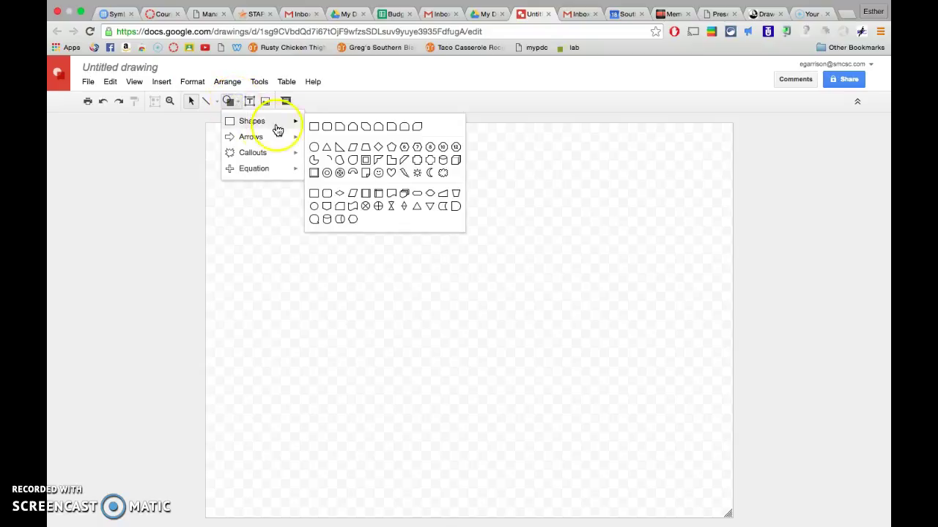
{"action": "left_click", "coordinate": [329, 129]}
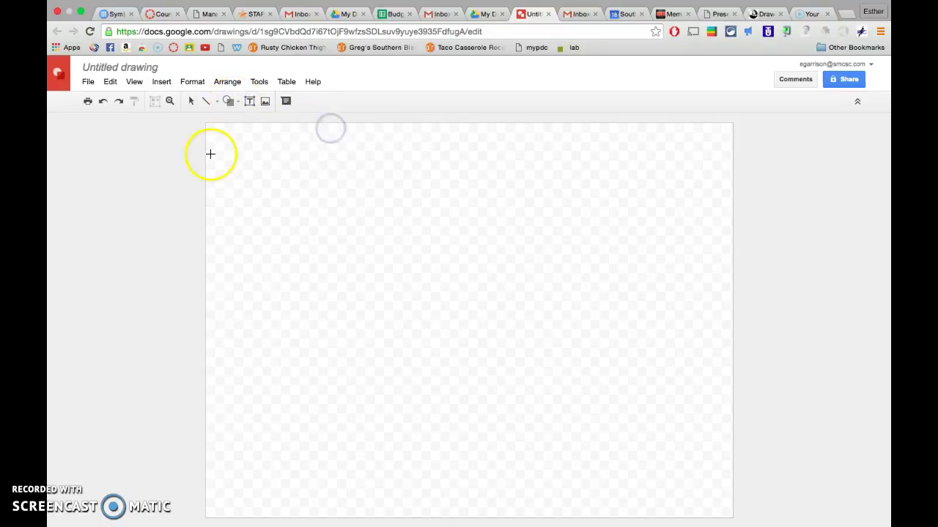
{"action": "left_click_drag", "start_coordinate": [210, 129], "coordinate": [475, 240]}
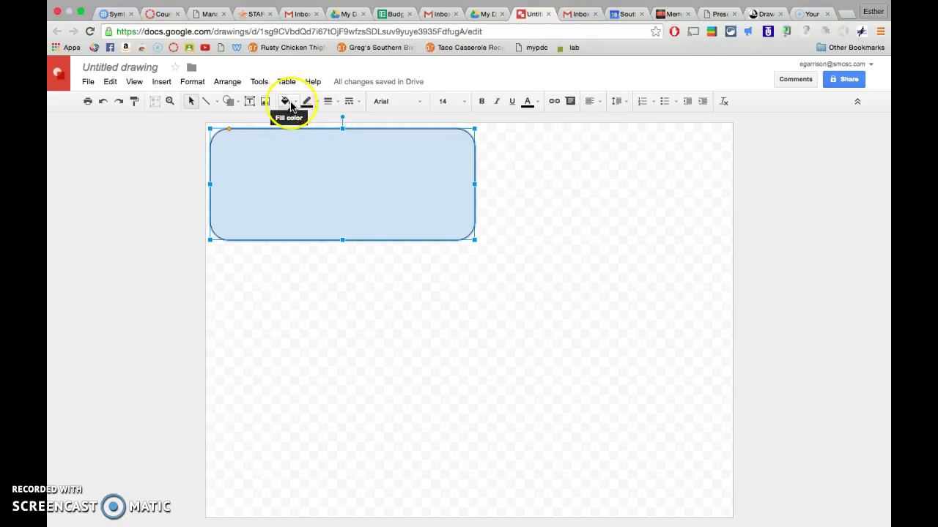
Fill the rounded rectangle red after trying yellow and teal
{"action": "left_click", "coordinate": [287, 103]}
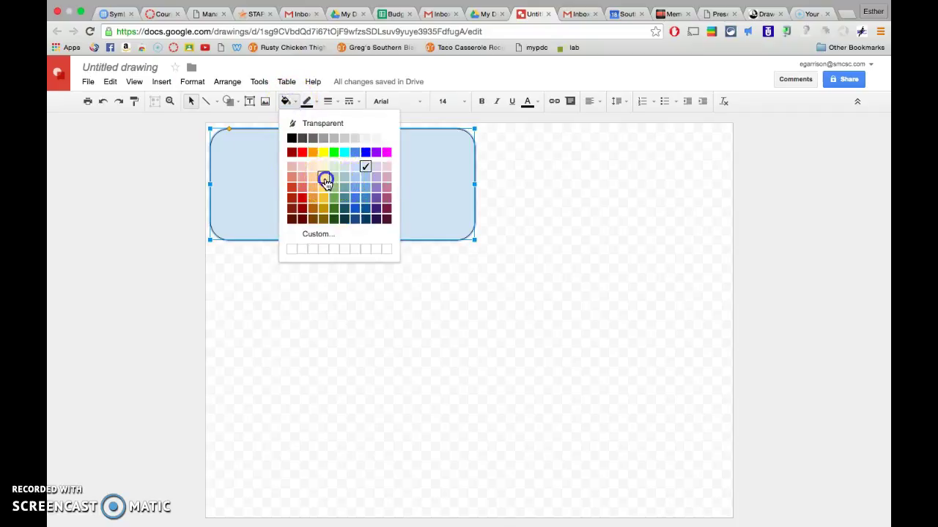
{"action": "left_click", "coordinate": [324, 179]}
{"action": "left_click", "coordinate": [286, 103]}
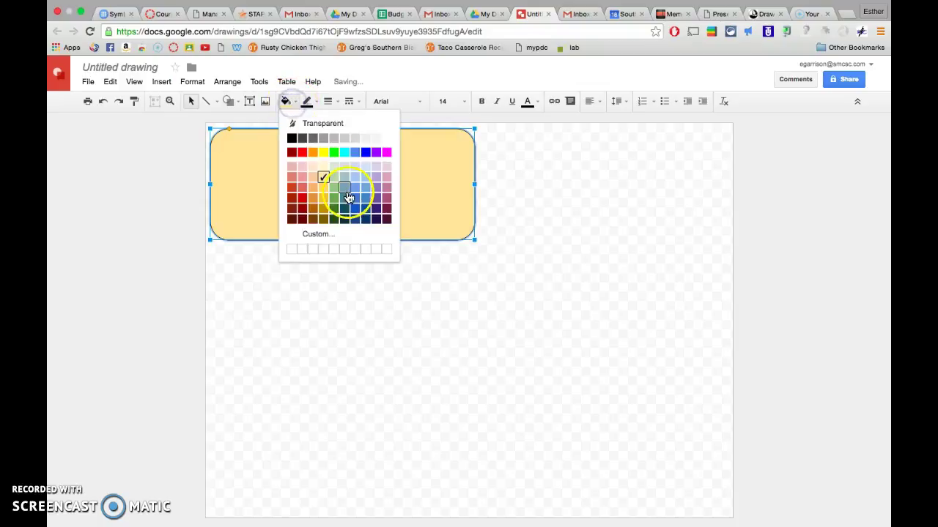
{"action": "left_click", "coordinate": [346, 192]}
{"action": "left_click", "coordinate": [285, 102]}
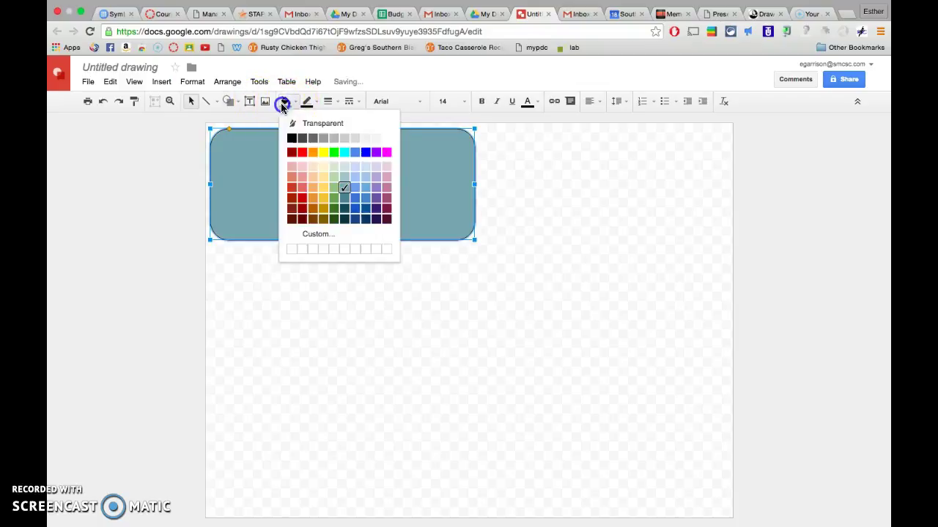
{"action": "left_click", "coordinate": [291, 192]}
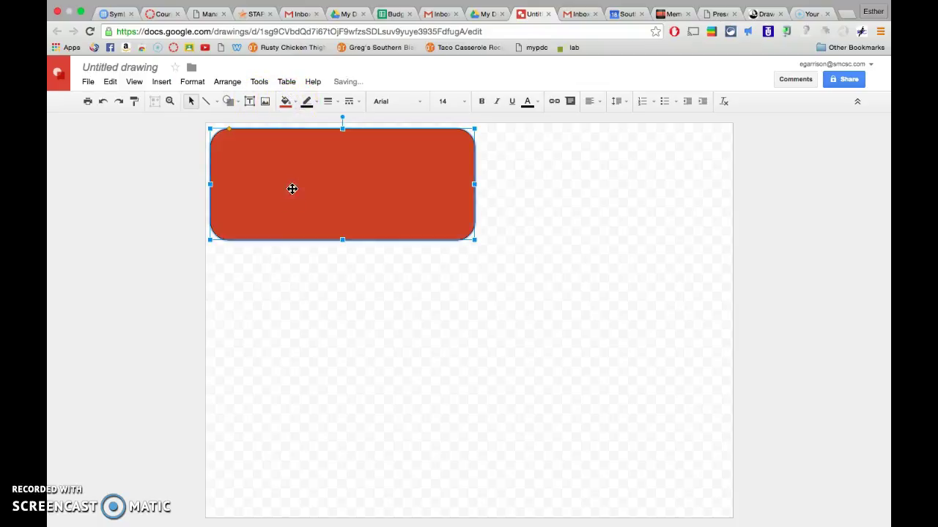
Add a text box reading 'Parent Contact Info' at 48 pt over the rectangle
{"action": "left_click", "coordinate": [249, 101]}
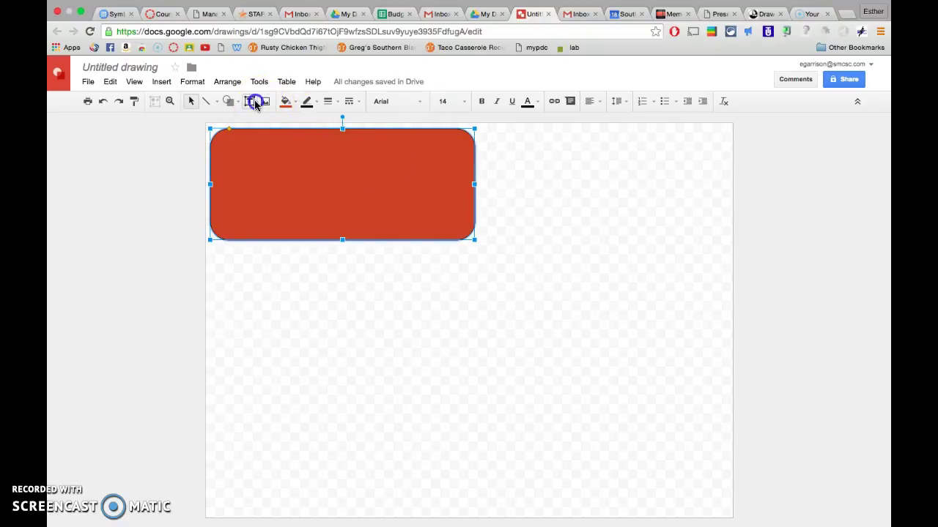
{"action": "left_click", "coordinate": [240, 152]}
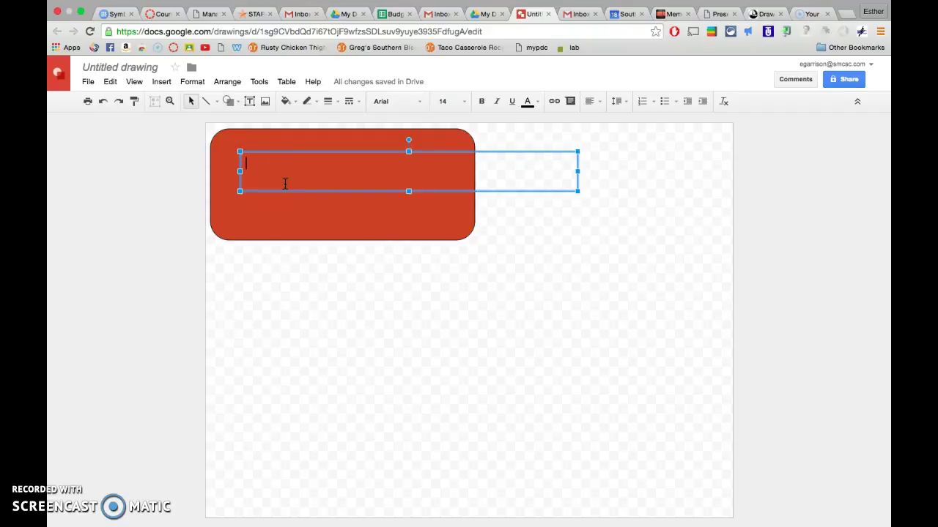
{"action": "type", "text": "Contact Info"}
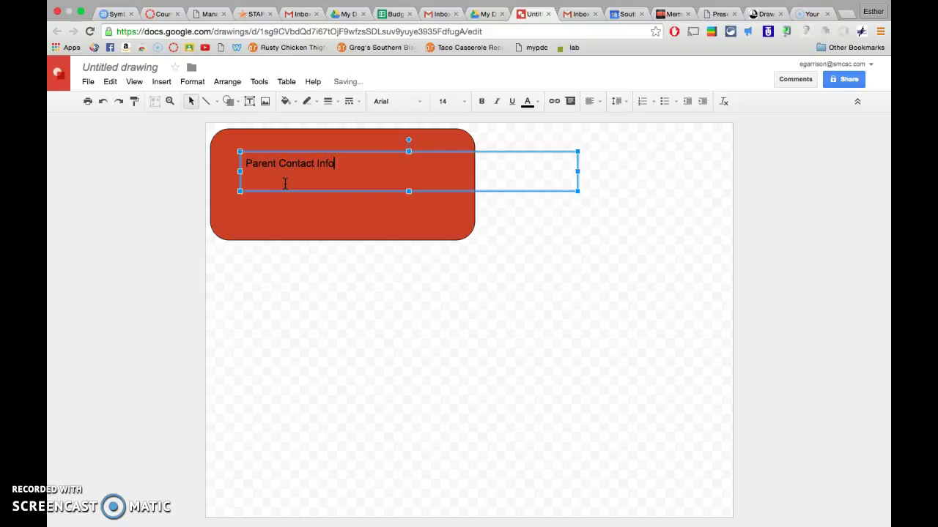
{"action": "left_click", "coordinate": [310, 163]}
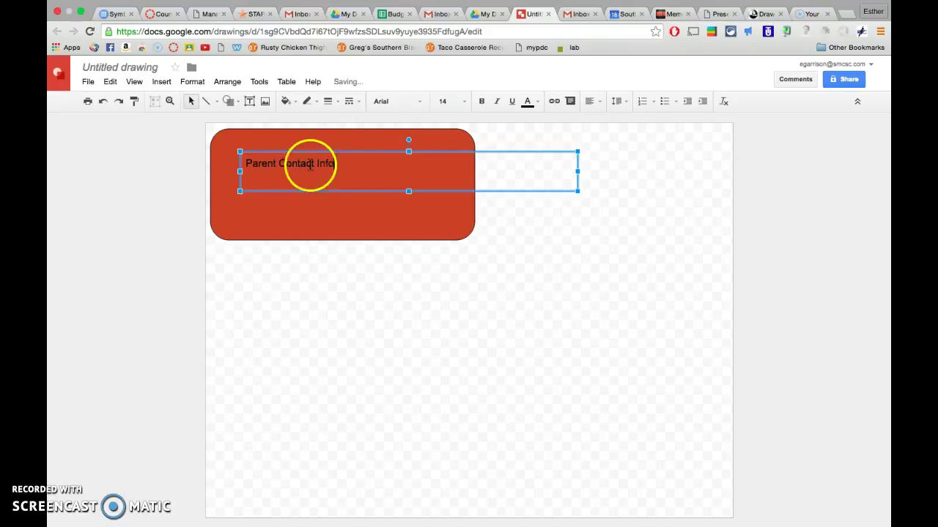
{"action": "triple_click", "coordinate": [359, 165]}
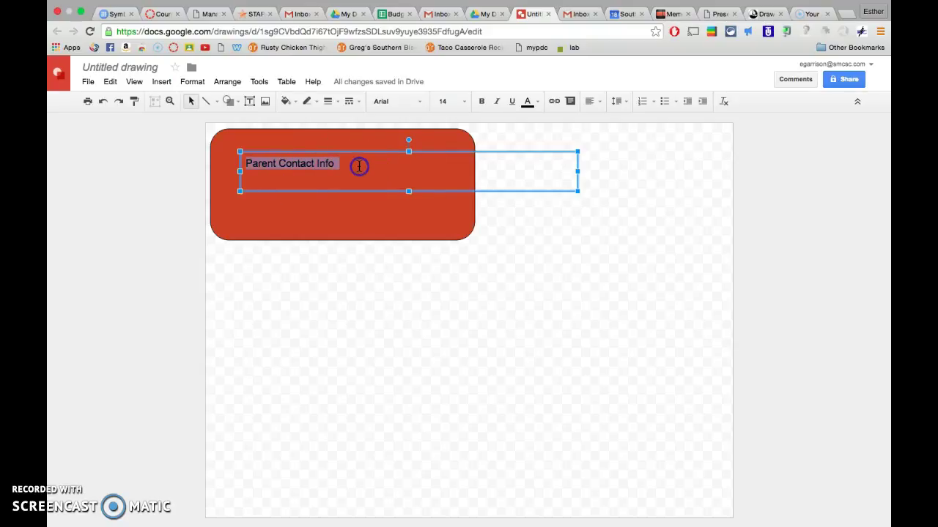
{"action": "left_click", "coordinate": [450, 101]}
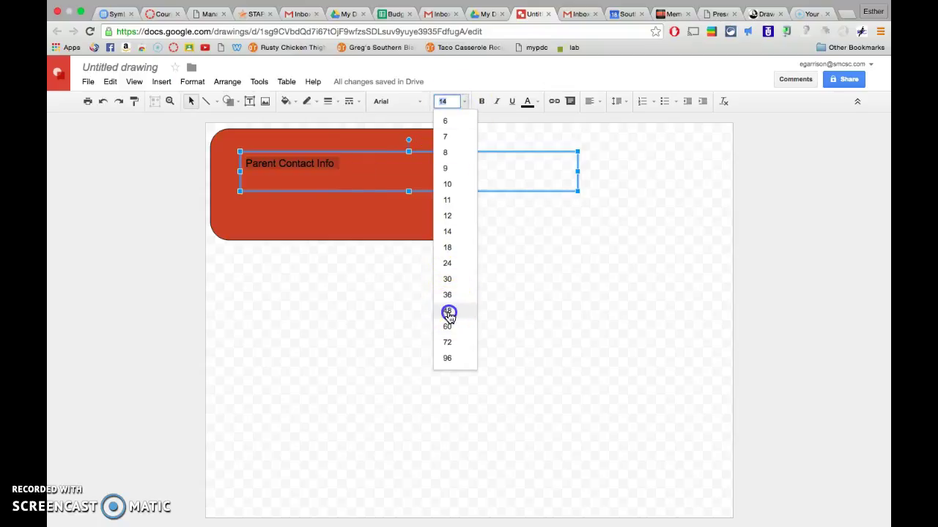
{"action": "left_click", "coordinate": [447, 310]}
{"action": "left_click_drag", "start_coordinate": [463, 153], "coordinate": [428, 165]}
Move 'Info' onto a second line, centre the label, and position it on the rectangle
{"action": "triple_click", "coordinate": [424, 195]}
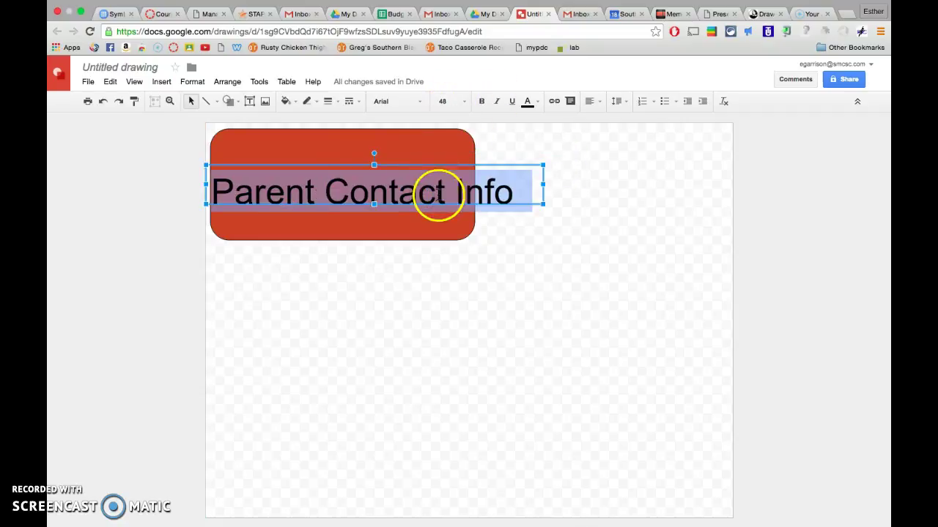
{"action": "left_click", "coordinate": [460, 196]}
{"action": "key", "text": "Return"}
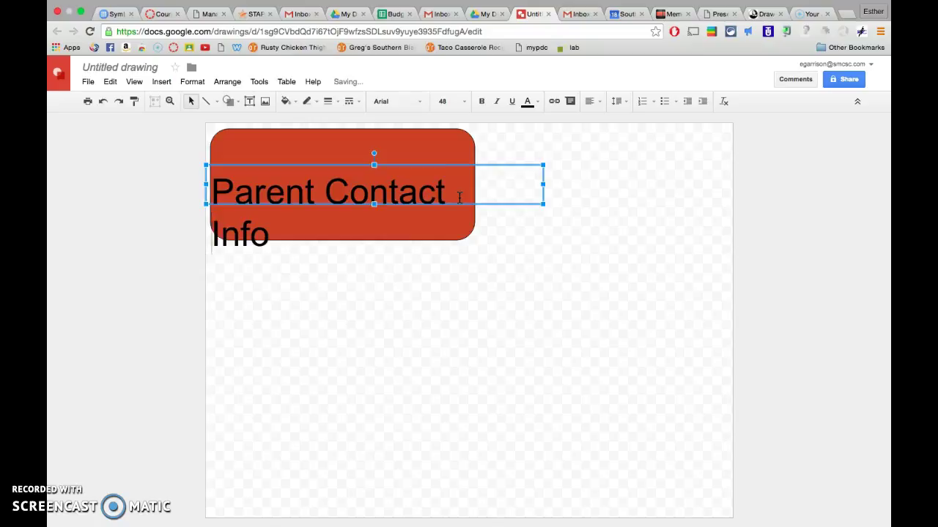
{"action": "left_click", "coordinate": [457, 203]}
{"action": "left_click", "coordinate": [354, 221]}
{"action": "left_click", "coordinate": [285, 230]}
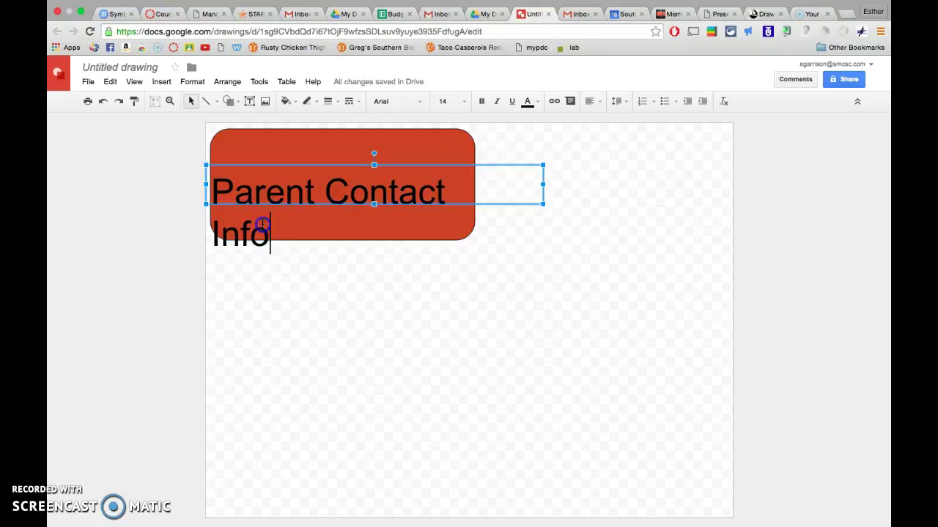
{"action": "left_click_drag", "start_coordinate": [268, 233], "coordinate": [212, 183]}
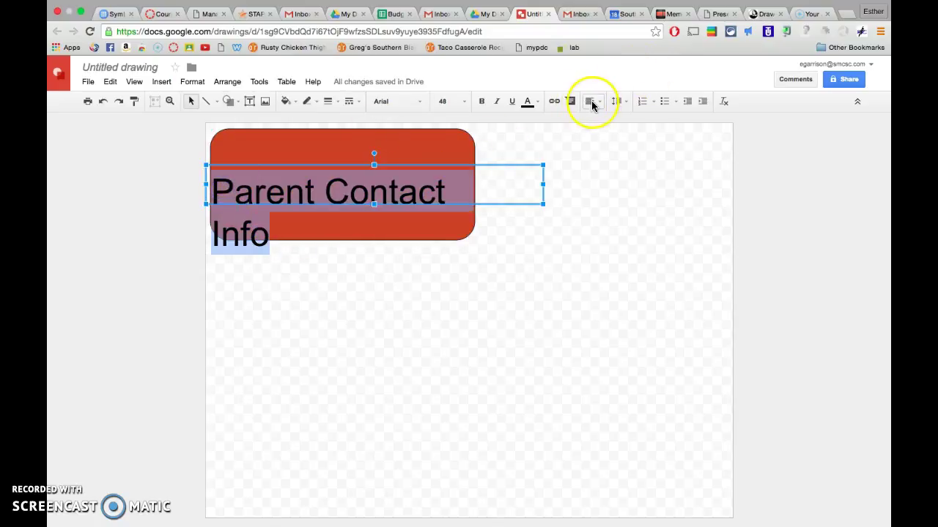
{"action": "left_click", "coordinate": [593, 102]}
{"action": "left_click", "coordinate": [610, 121]}
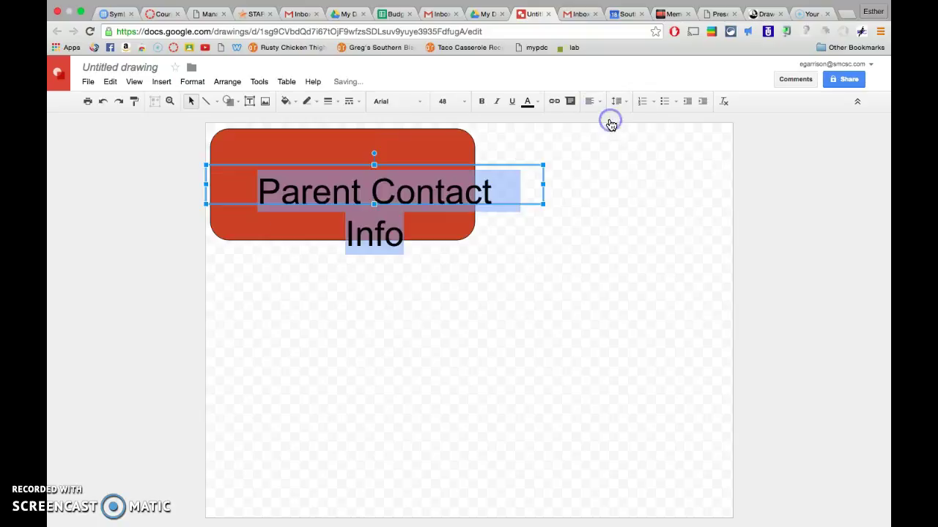
{"action": "left_click_drag", "start_coordinate": [454, 165], "coordinate": [424, 143]}
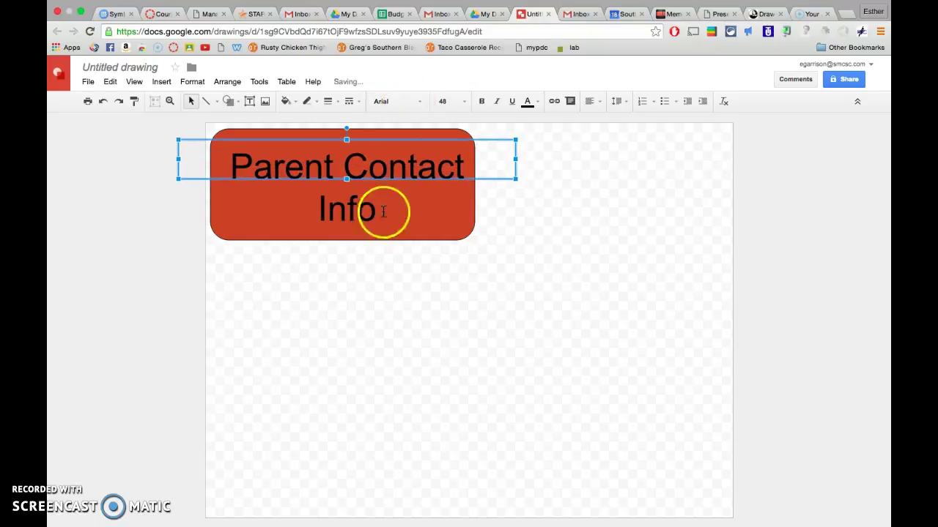
Change the label font to Pacifico and colour it blue
{"action": "left_click_drag", "start_coordinate": [381, 209], "coordinate": [249, 168]}
{"action": "left_click", "coordinate": [410, 101]}
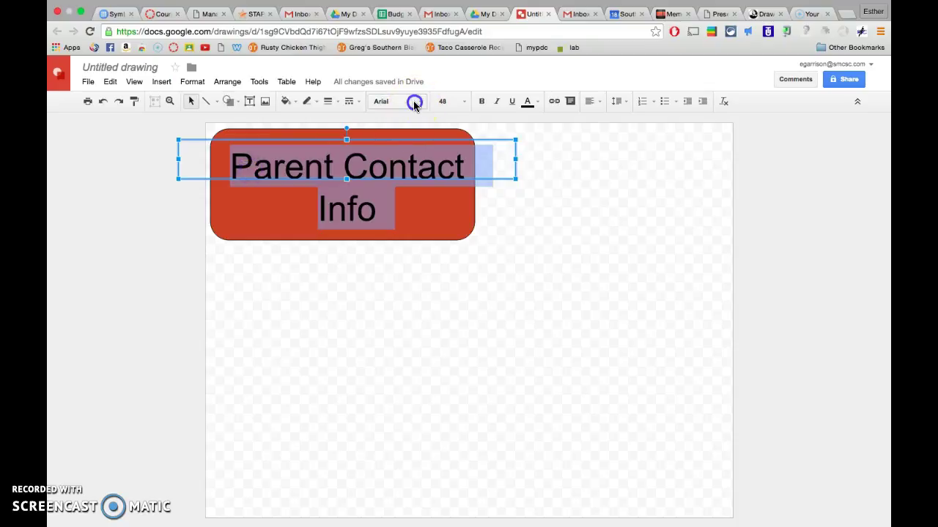
{"action": "left_click", "coordinate": [417, 129]}
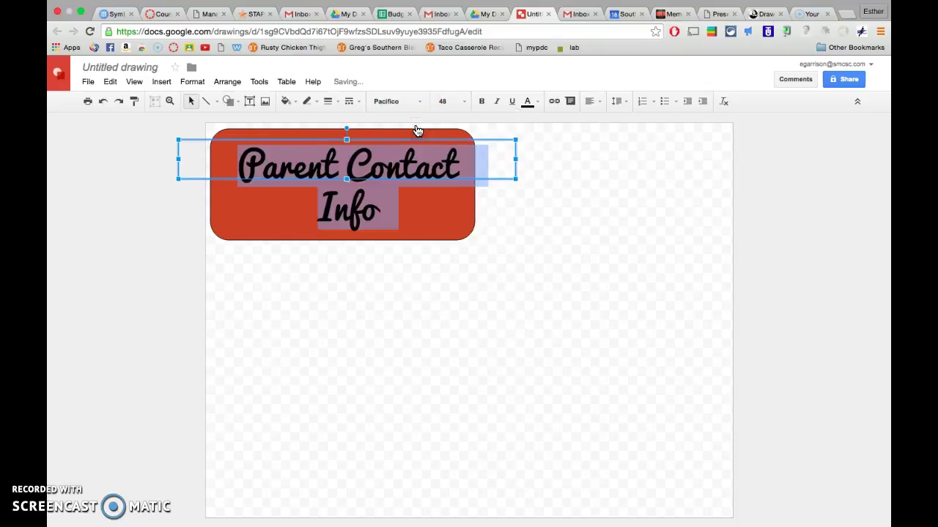
{"action": "left_click", "coordinate": [535, 105]}
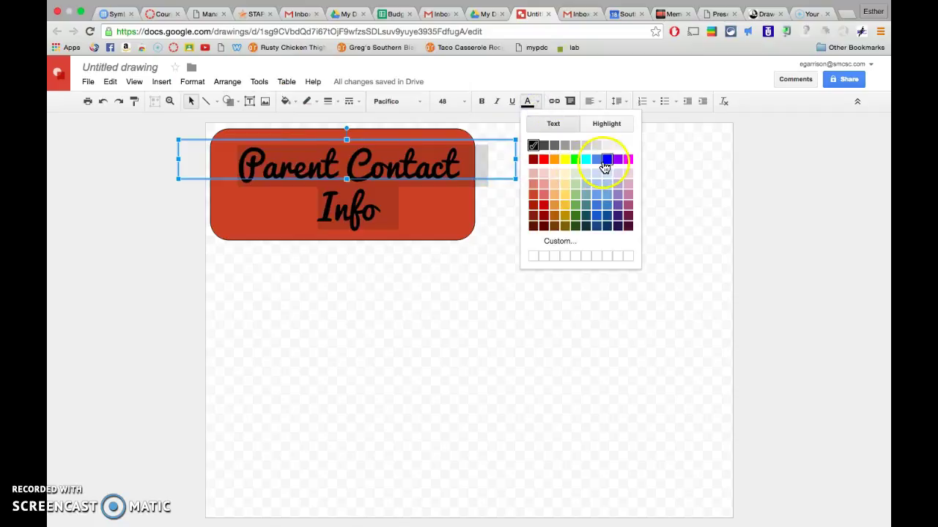
{"action": "left_click", "coordinate": [605, 160]}
{"action": "left_click", "coordinate": [515, 239]}
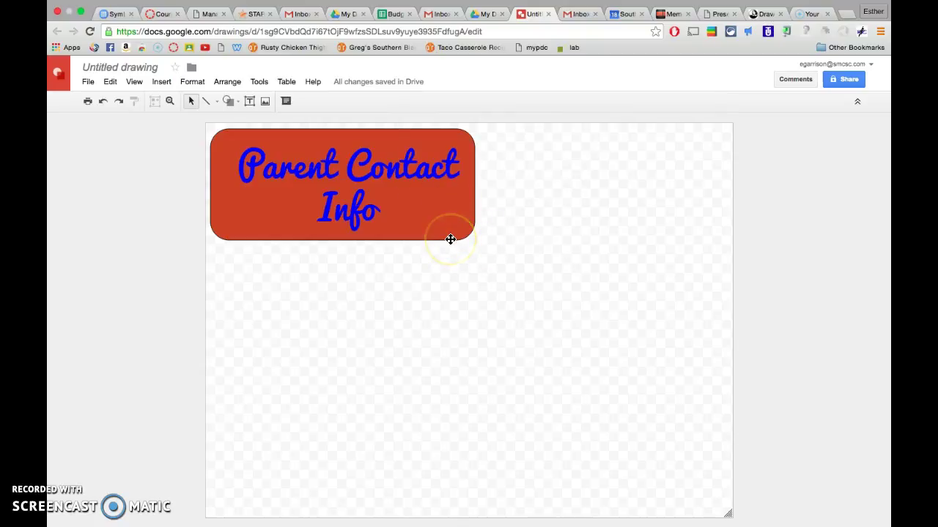
Recolour all the label text light cream instead of blue
{"action": "left_click", "coordinate": [394, 170]}
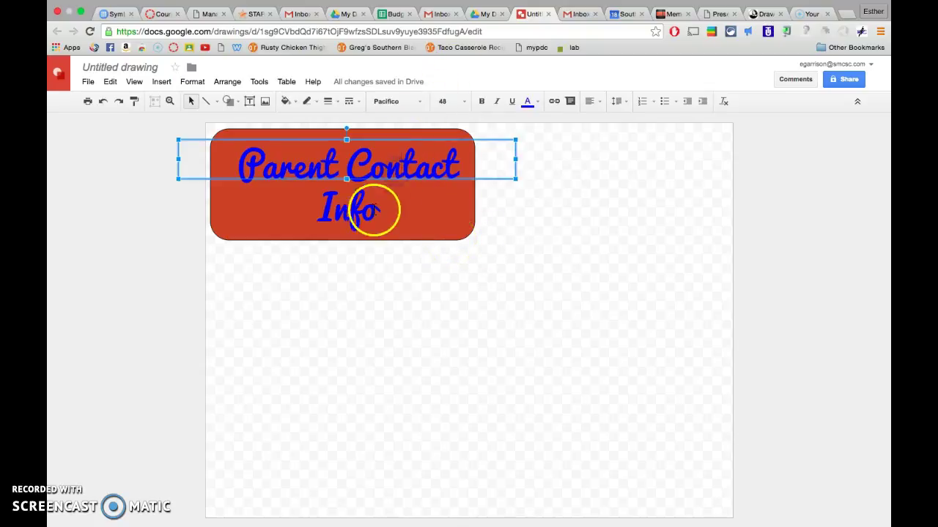
{"action": "key", "text": "super+a"}
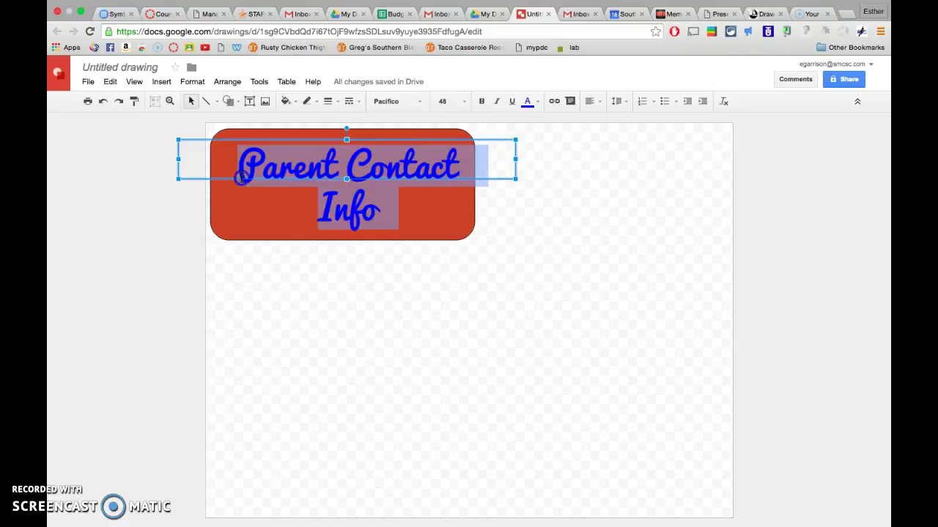
{"action": "left_click", "coordinate": [537, 106]}
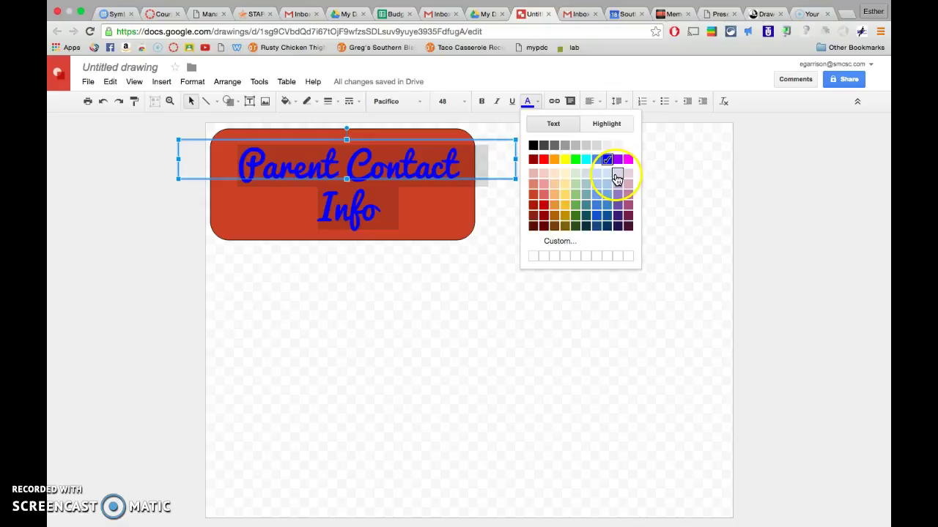
{"action": "left_click", "coordinate": [564, 182]}
{"action": "left_click", "coordinate": [529, 220]}
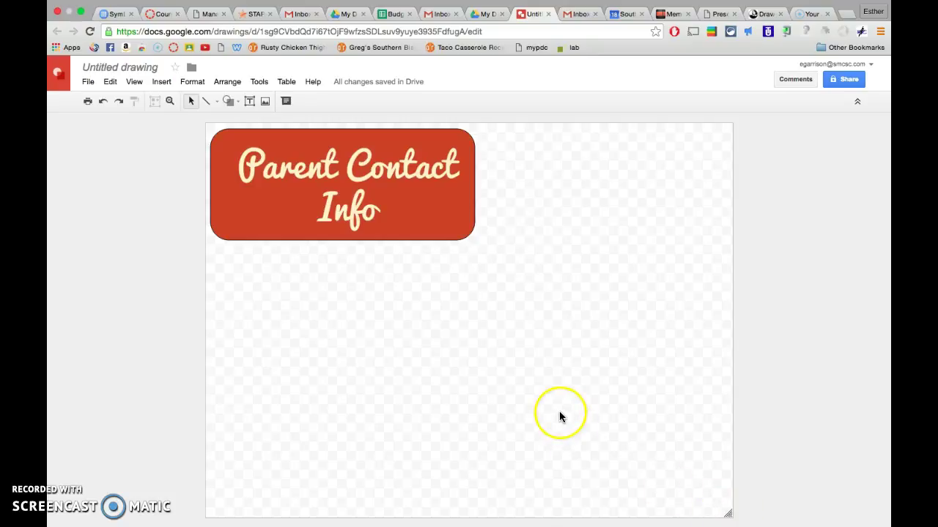
Rename the drawing to 'Parent Contact Button'
{"action": "left_click", "coordinate": [119, 64]}
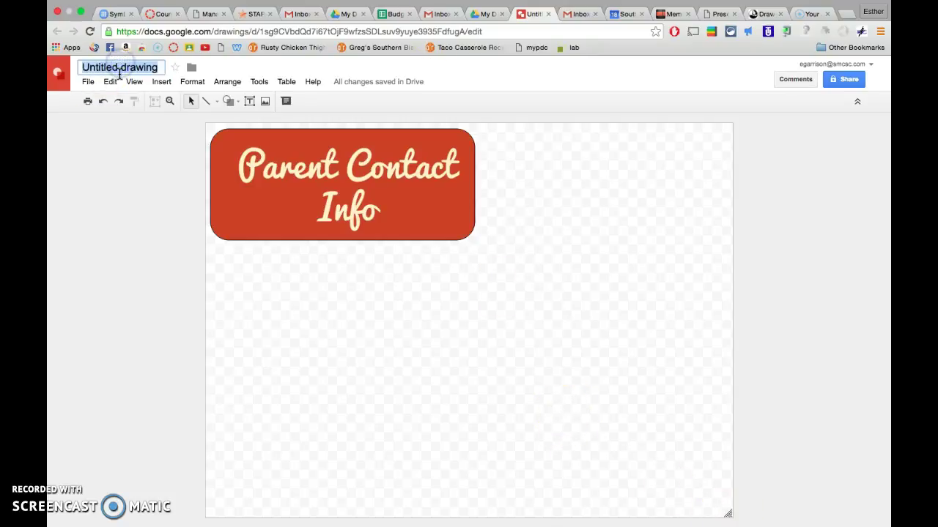
{"action": "type", "text": "Parent Contact Button"}
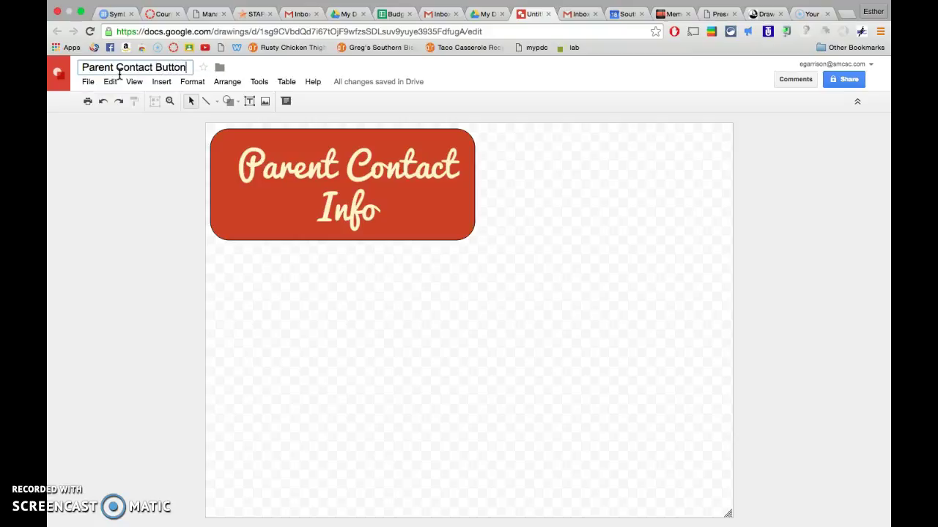
{"action": "left_click", "coordinate": [469, 335]}
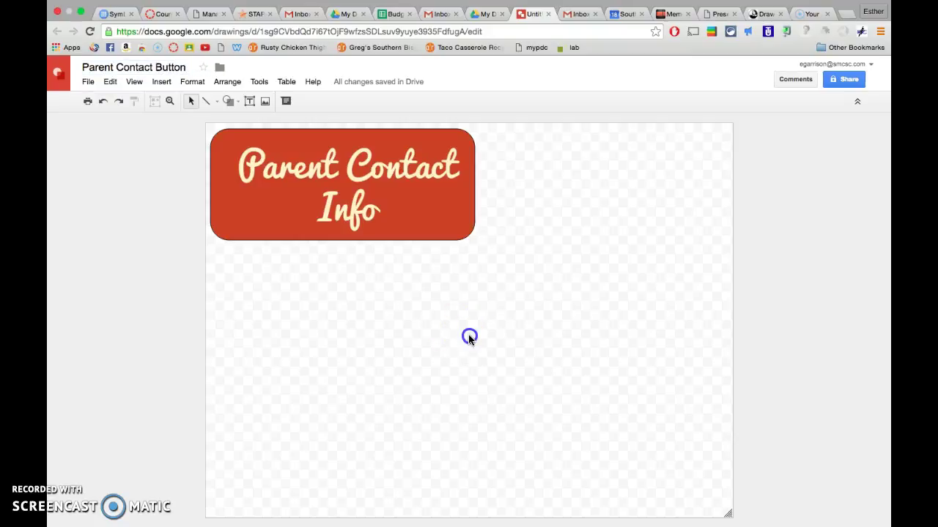
Shrink the canvas from its bottom-right corner to hug the red button
{"action": "left_click", "coordinate": [729, 515]}
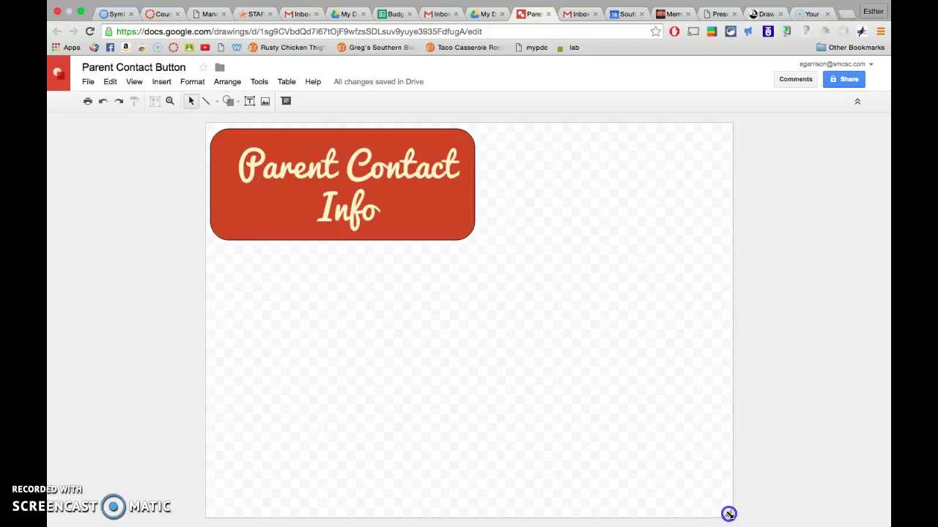
{"action": "mouse_move", "coordinate": [729, 515]}
{"action": "left_mouse_down"}
{"action": "mouse_move", "coordinate": [541, 340]}
{"action": "mouse_move", "coordinate": [485, 241]}
{"action": "mouse_move", "coordinate": [477, 245]}
{"action": "left_mouse_up"}
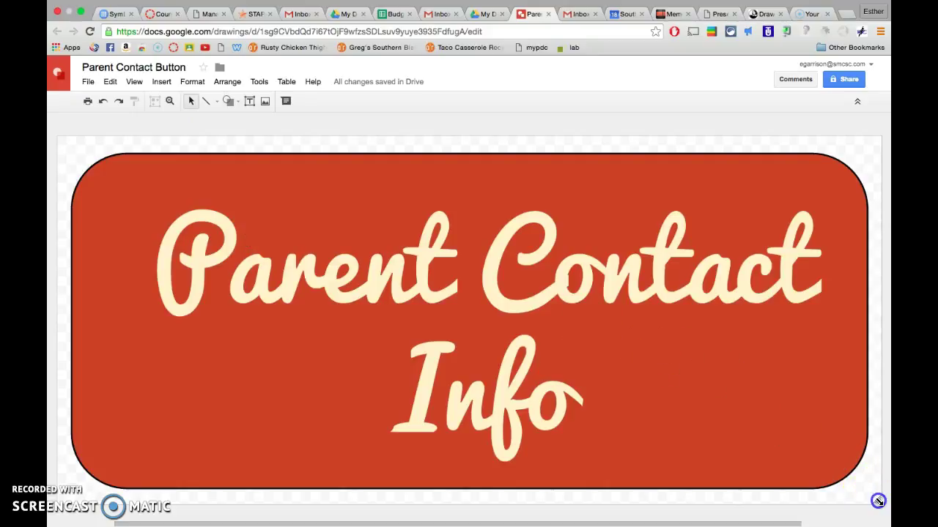
{"action": "left_click_drag", "start_coordinate": [878, 500], "coordinate": [876, 499]}
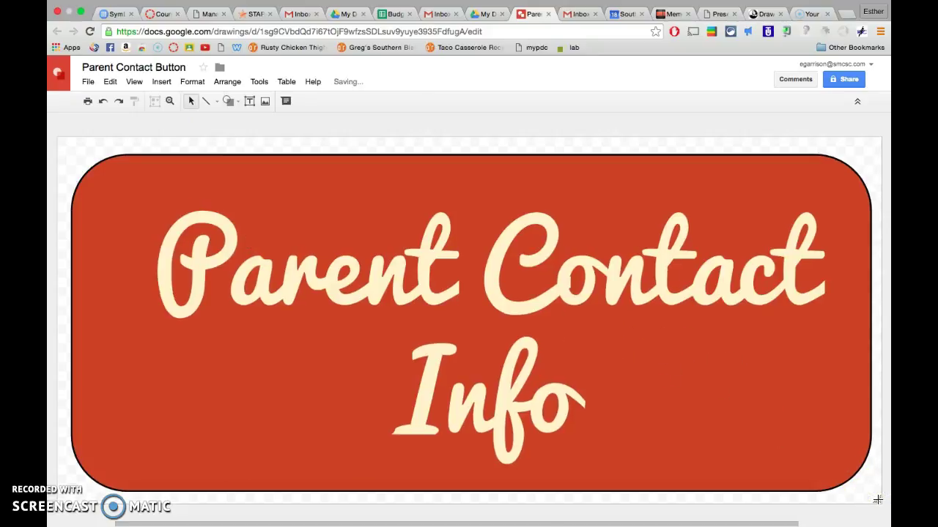
Download the drawing as a PNG image, 'Parent Contact Button.png'
{"action": "left_click", "coordinate": [87, 82]}
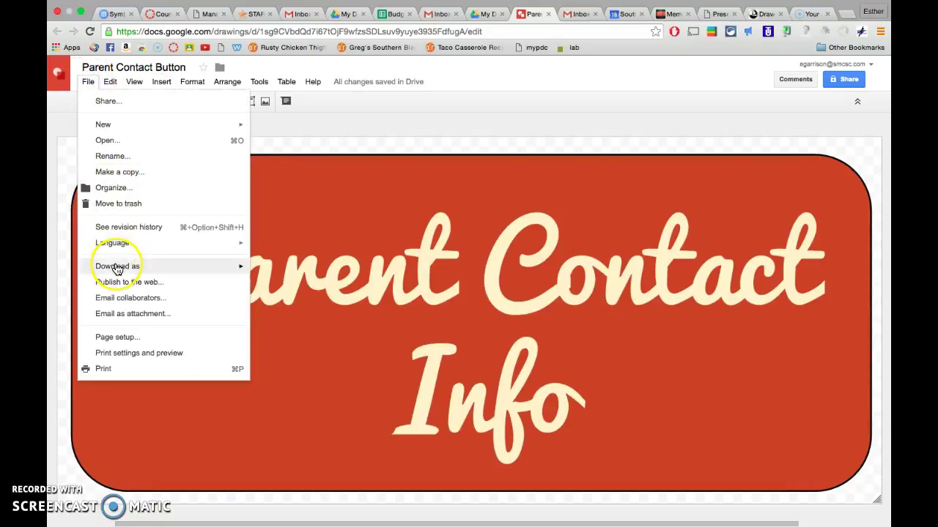
{"action": "mouse_move", "coordinate": [116, 266]}
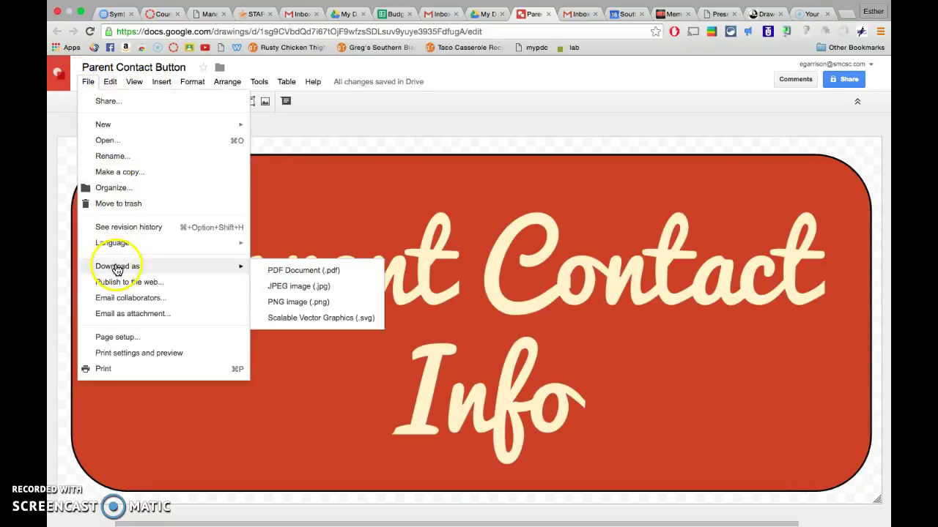
{"action": "left_click", "coordinate": [293, 303]}
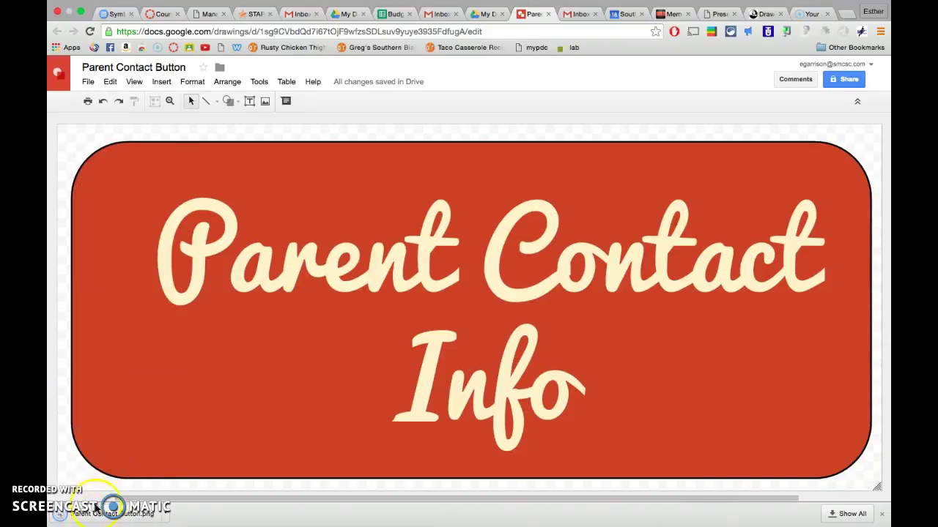
In the Canvas course Pages, create a new page titled 'Example'
{"action": "left_click", "coordinate": [157, 14]}
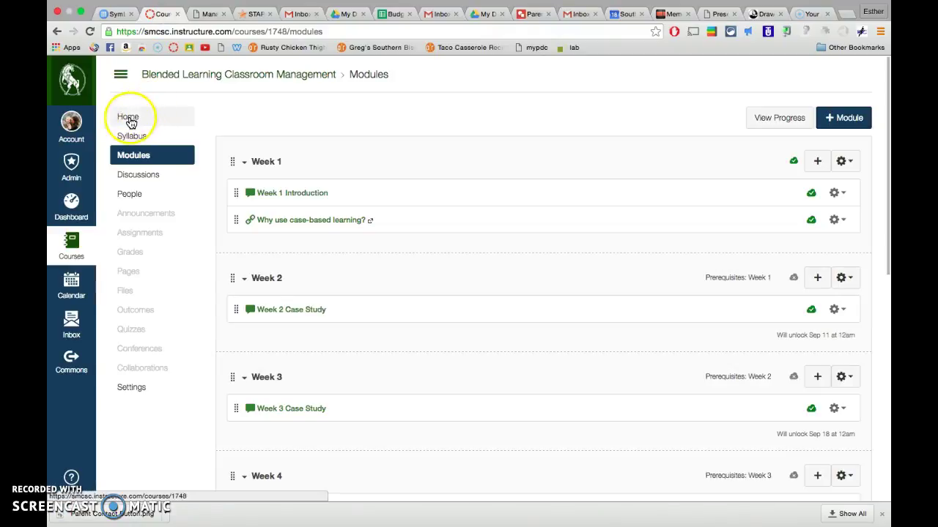
{"action": "left_click", "coordinate": [137, 274]}
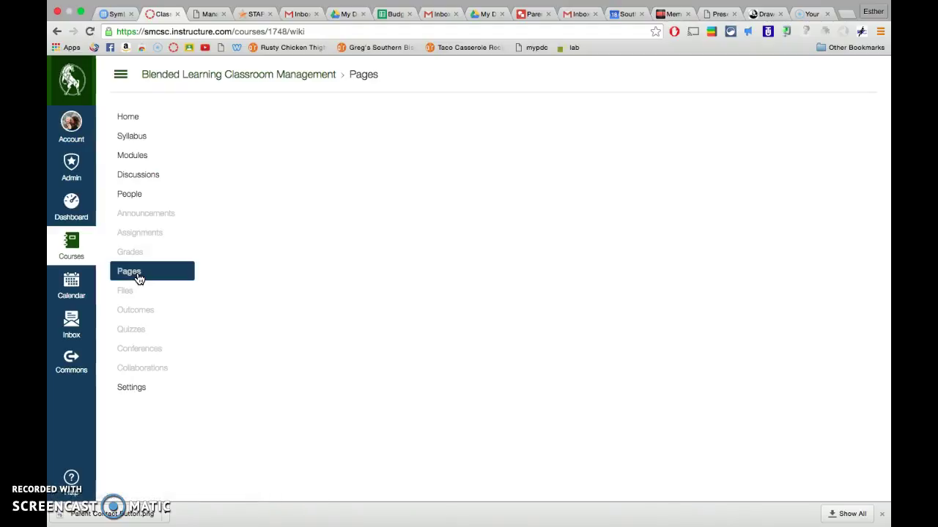
{"action": "left_click", "coordinate": [251, 120]}
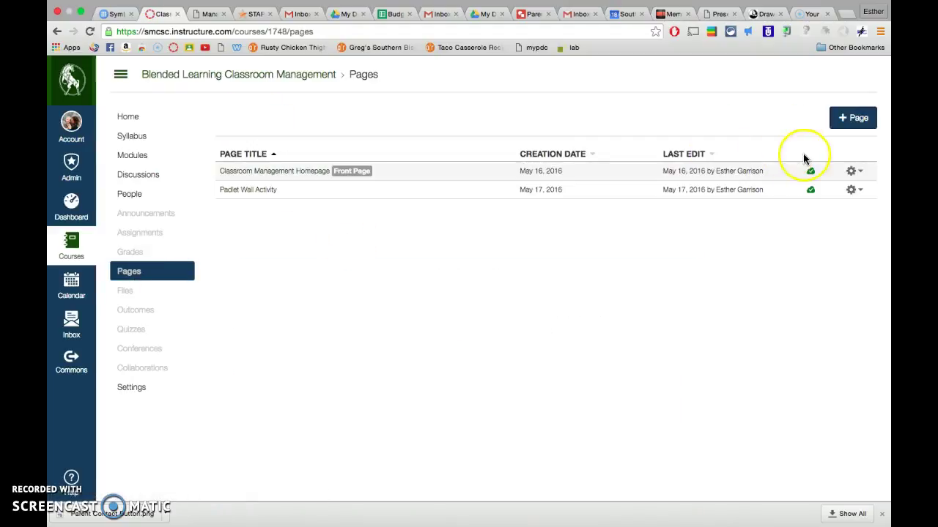
{"action": "left_click", "coordinate": [844, 121]}
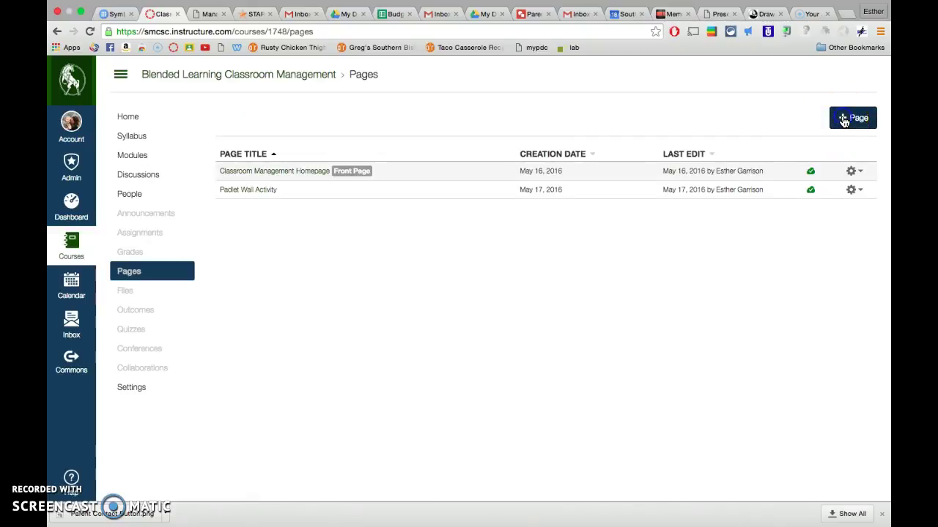
{"action": "type", "text": "Example"}
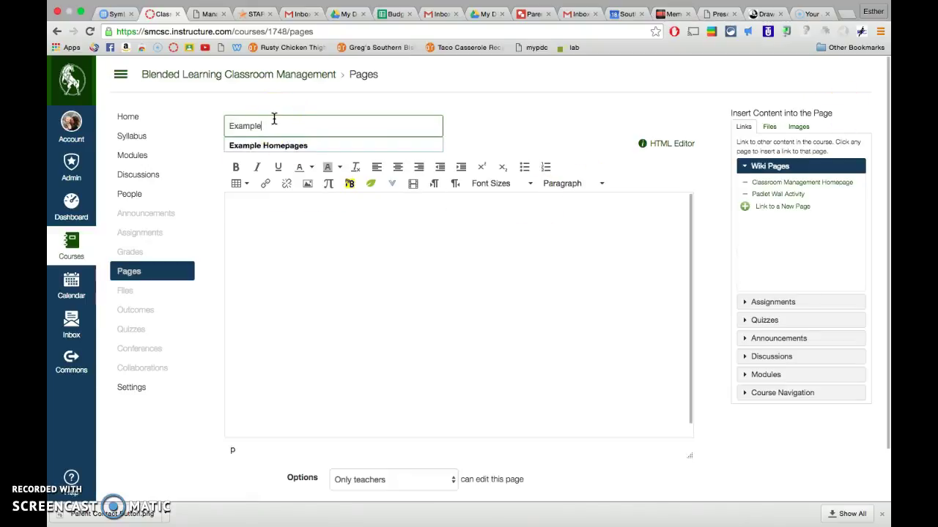
{"action": "left_click", "coordinate": [261, 261]}
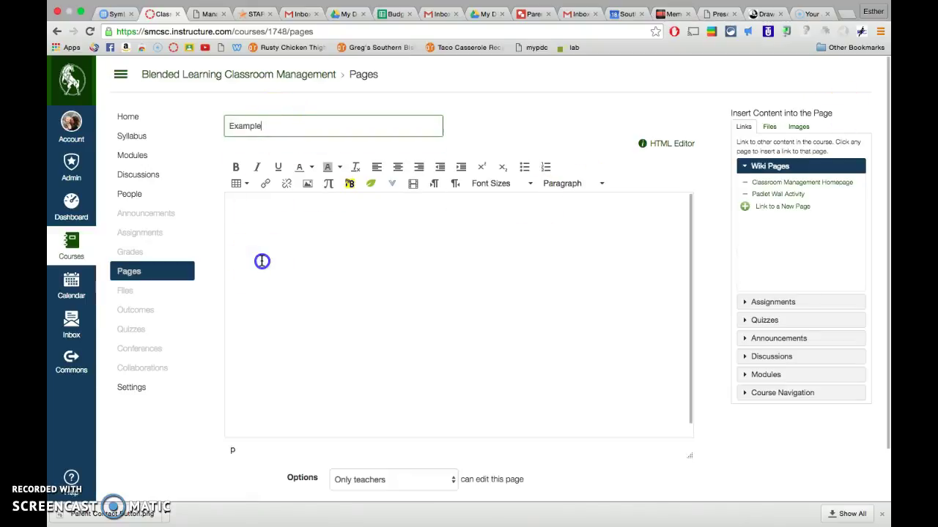
Insert a 3 x 2 table into the page body
{"action": "left_click", "coordinate": [245, 185]}
{"action": "mouse_move", "coordinate": [266, 205]}
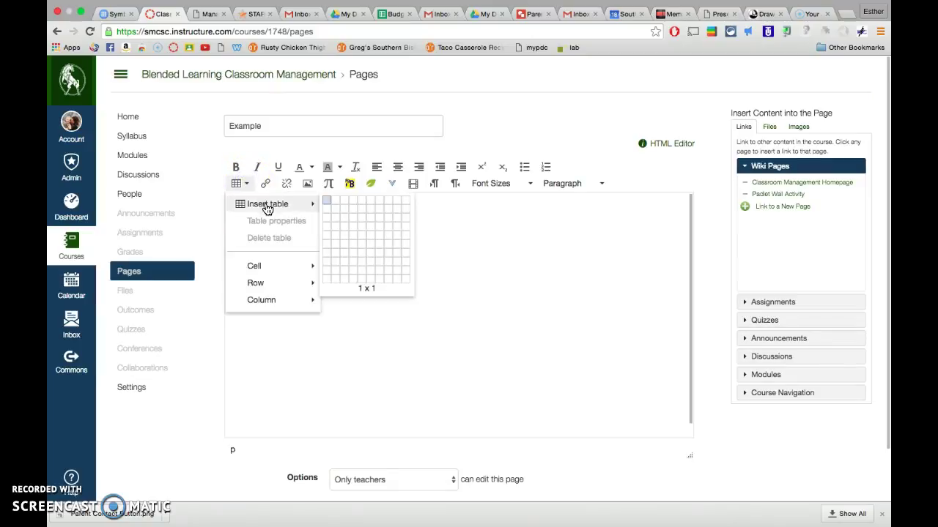
{"action": "left_click", "coordinate": [346, 213]}
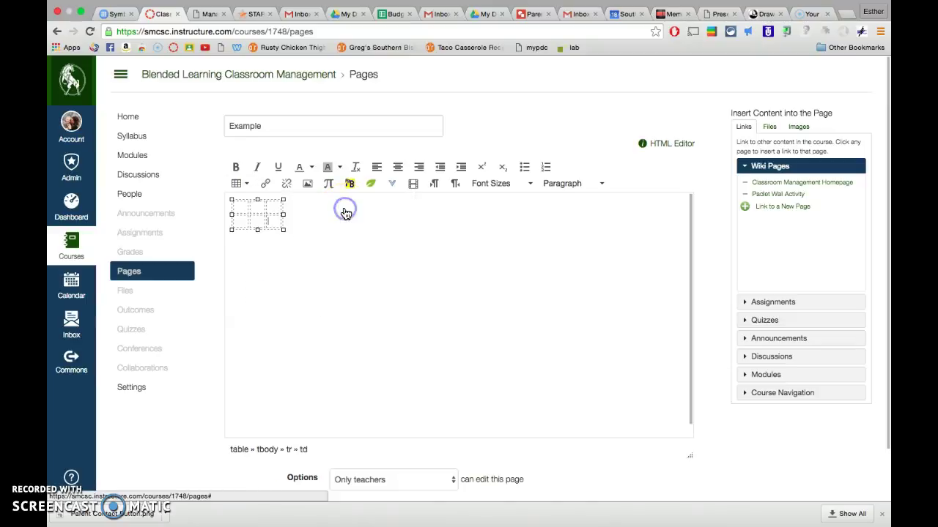
{"action": "left_click", "coordinate": [236, 206]}
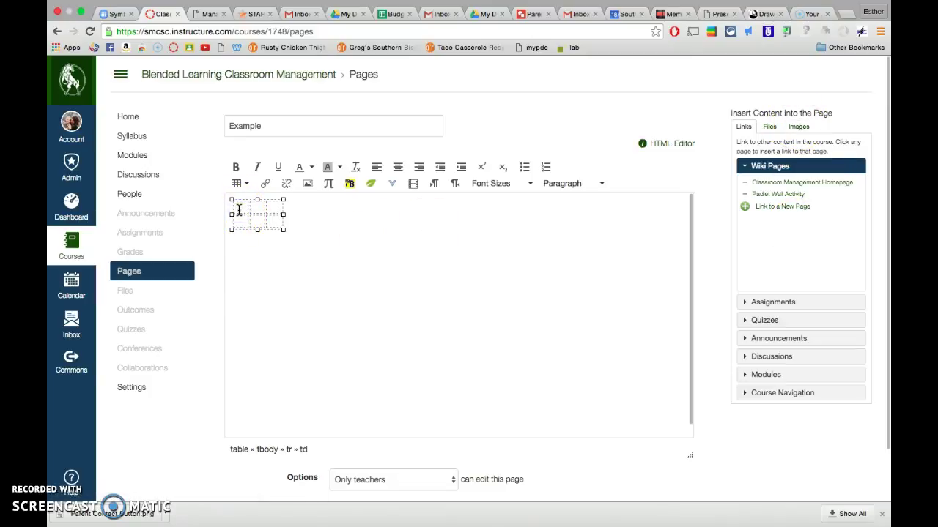
Upload 'Parent Contact Button.png' from Downloads and insert it into the first table cell
{"action": "left_click", "coordinate": [798, 127]}
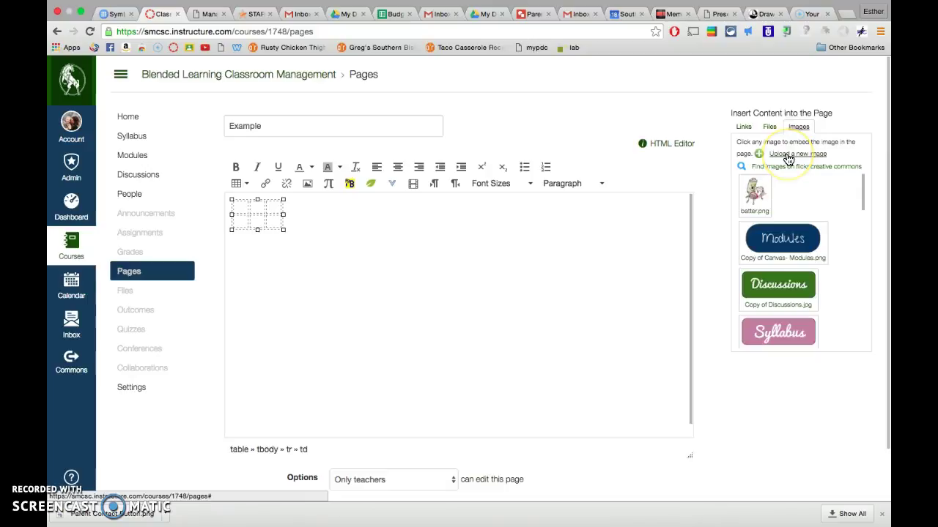
{"action": "left_click", "coordinate": [786, 155]}
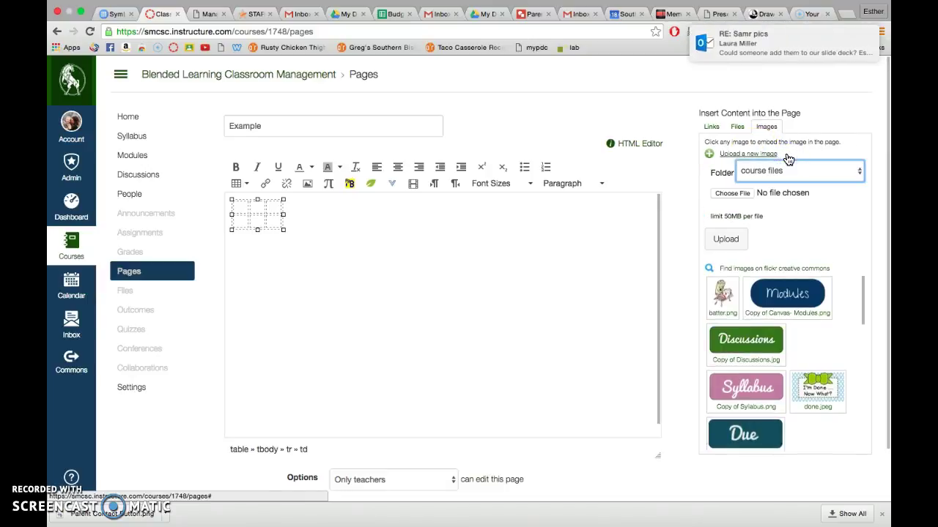
{"action": "left_click", "coordinate": [736, 193]}
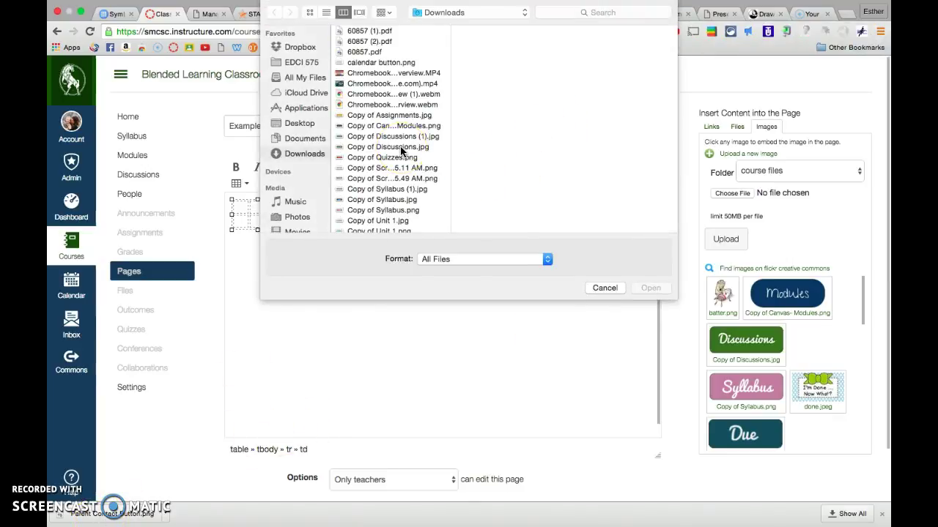
{"action": "left_click", "coordinate": [281, 141]}
{"action": "left_click", "coordinate": [295, 155]}
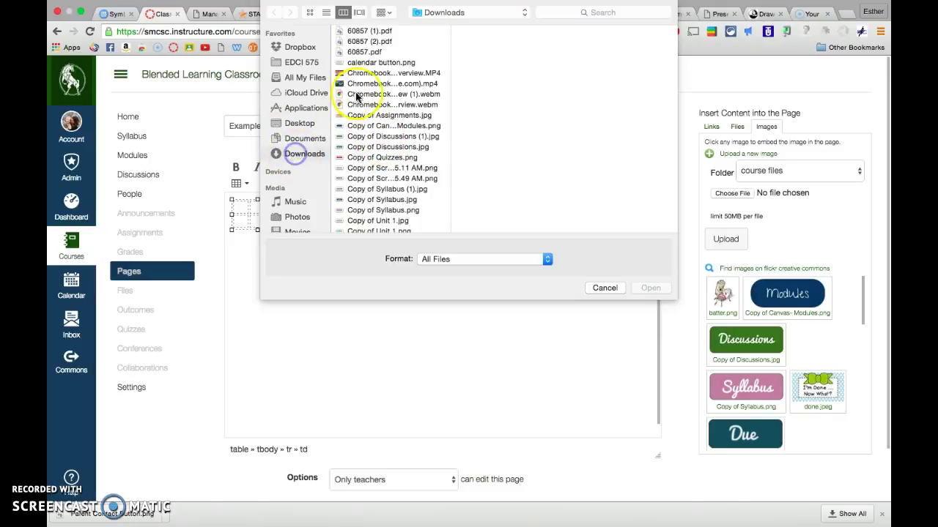
{"action": "scroll", "coordinate": [370, 131], "scroll_direction": "down", "scroll_amount": 5}
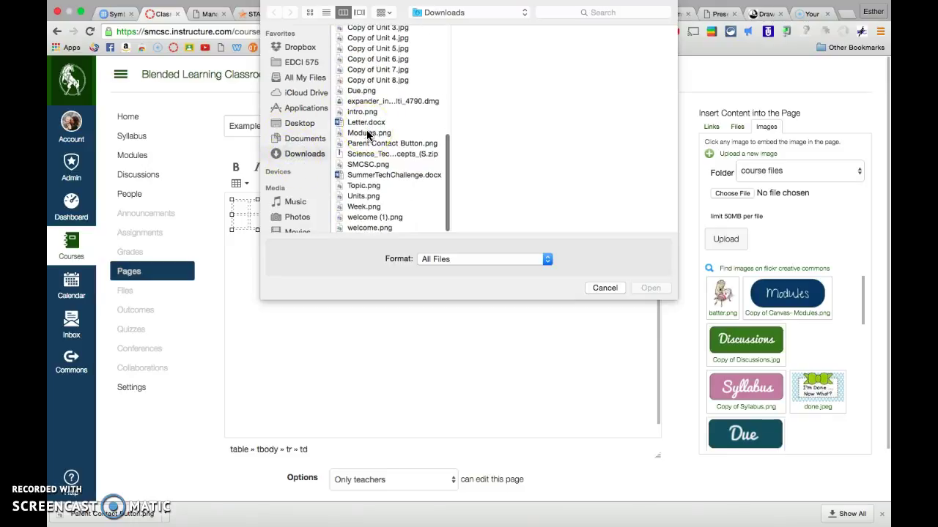
{"action": "left_click", "coordinate": [368, 145]}
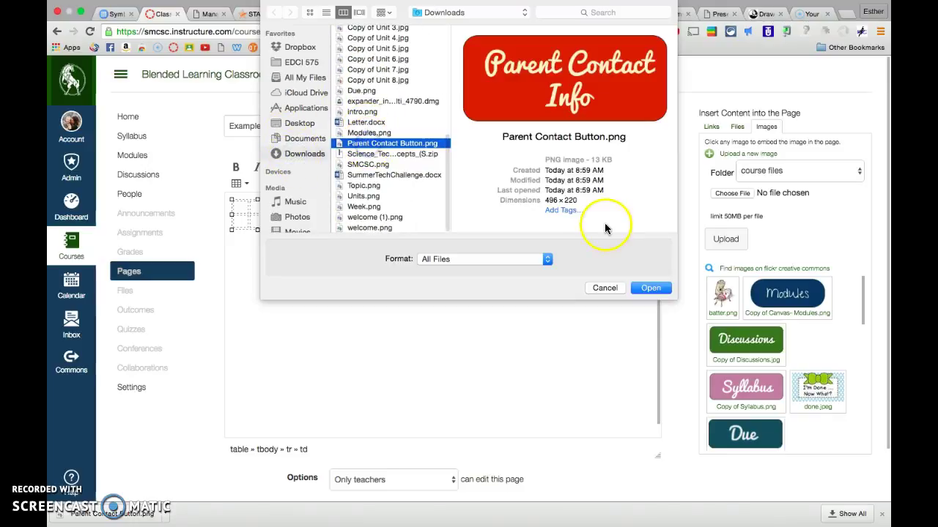
{"action": "left_click", "coordinate": [644, 287]}
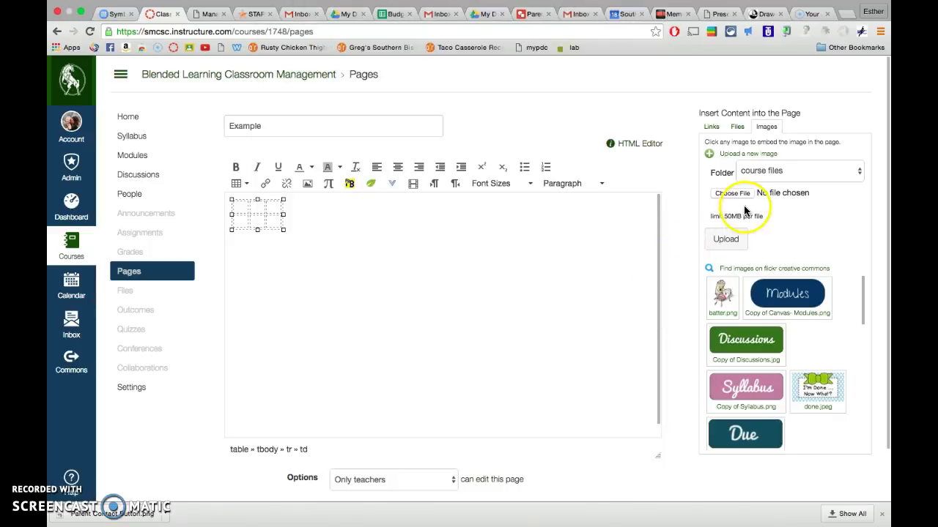
{"action": "left_click", "coordinate": [727, 240]}
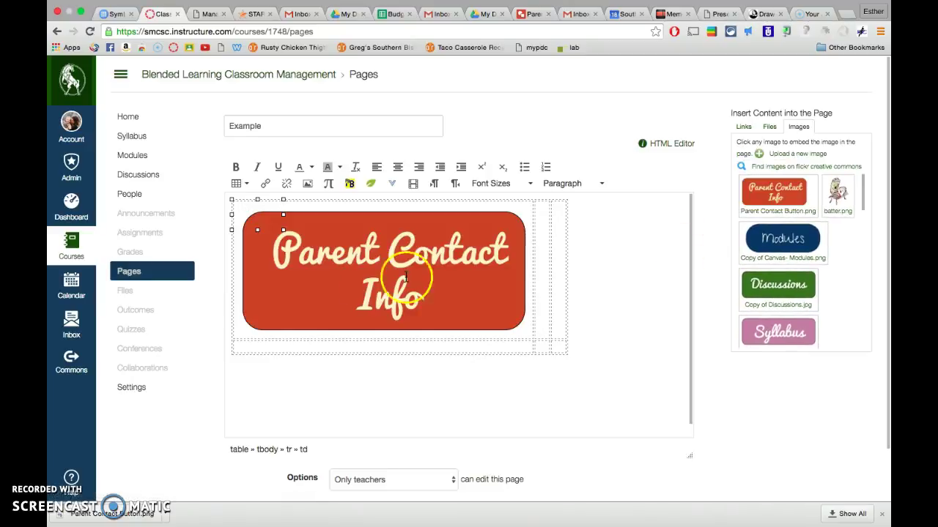
Put the caret back inside the table cell holding the button image
{"action": "left_click", "coordinate": [539, 284]}
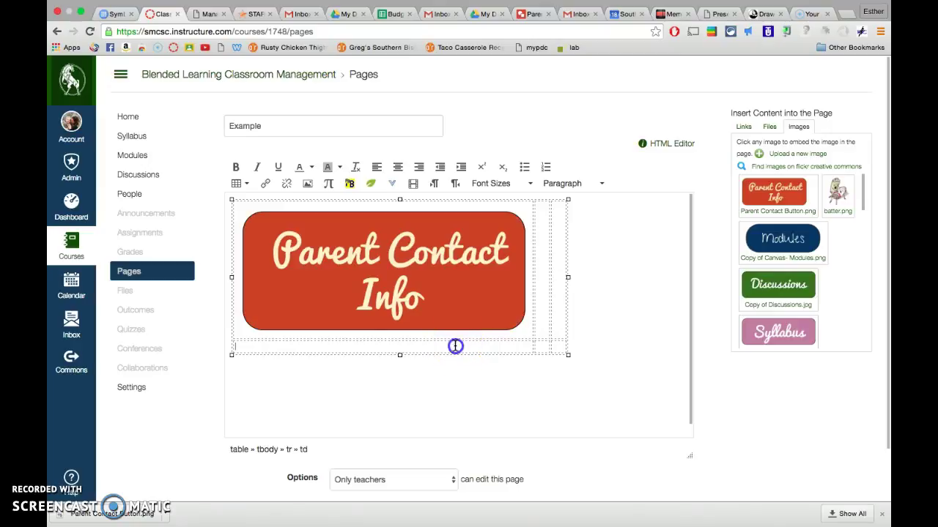
{"action": "left_click", "coordinate": [537, 346]}
{"action": "left_click", "coordinate": [239, 200]}
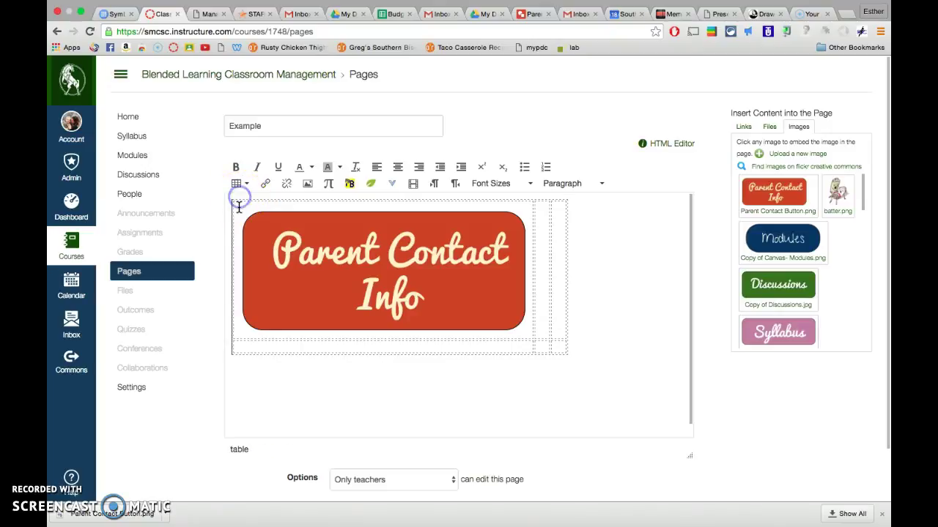
{"action": "left_click", "coordinate": [242, 203]}
{"action": "left_click", "coordinate": [233, 233]}
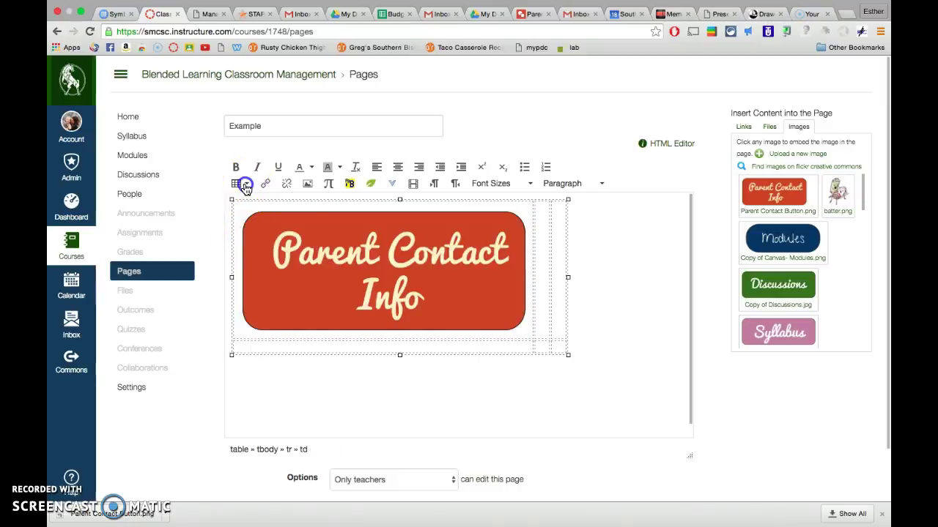
In Table properties, set alignment to Center and border to 1
{"action": "left_click", "coordinate": [246, 184]}
{"action": "left_click", "coordinate": [256, 224]}
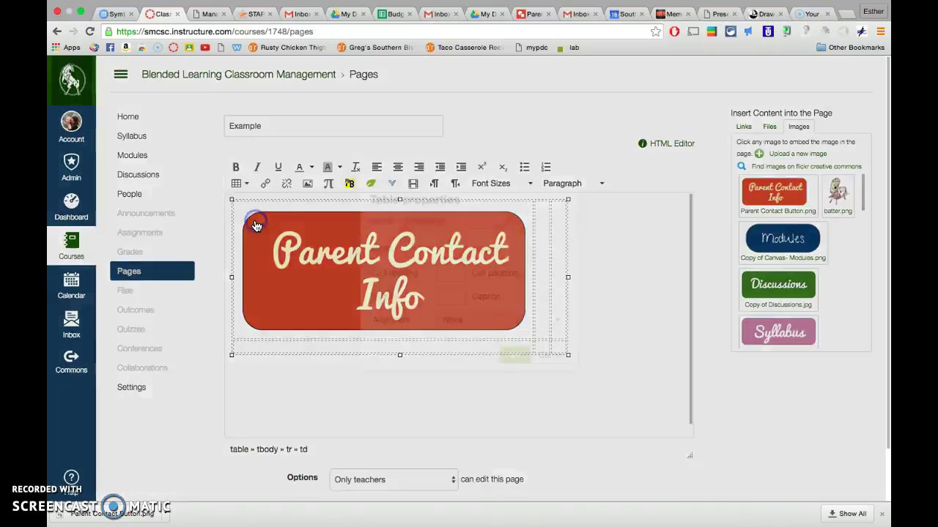
{"action": "left_click", "coordinate": [484, 324]}
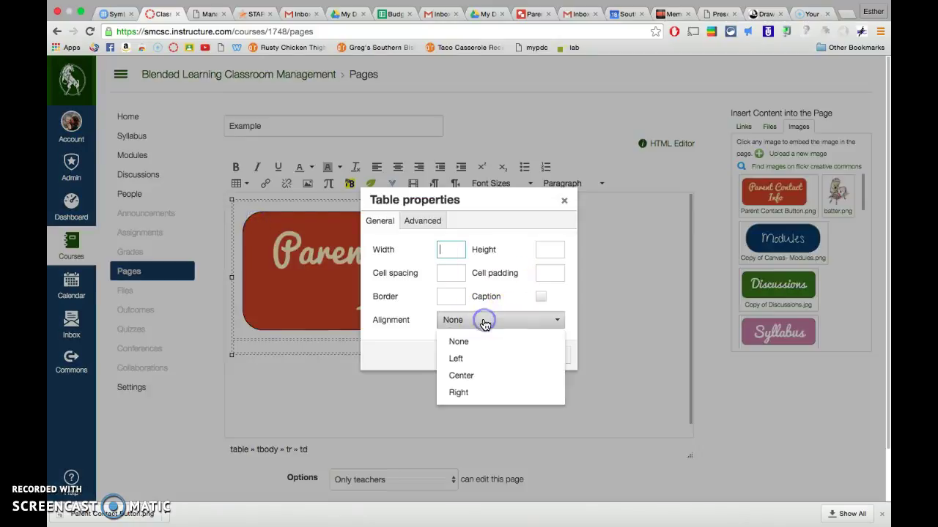
{"action": "left_click", "coordinate": [470, 378]}
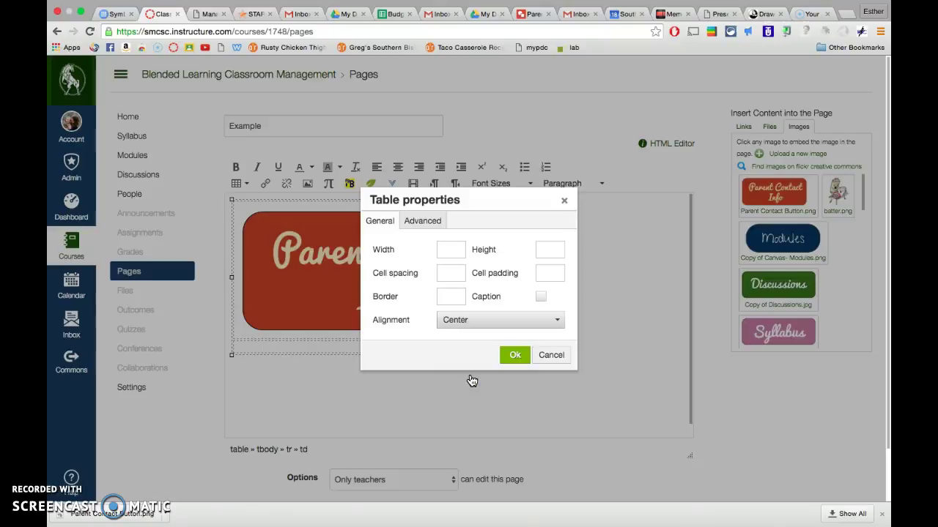
{"action": "left_click", "coordinate": [450, 249]}
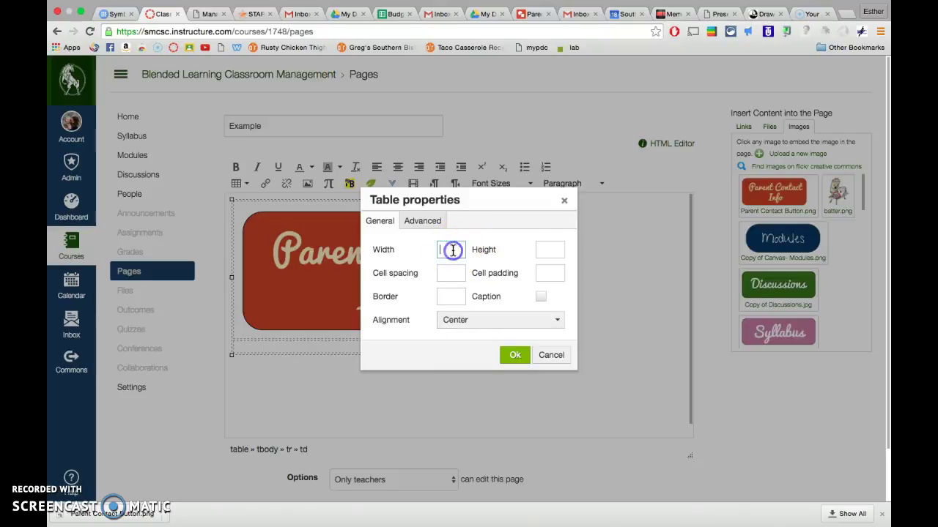
{"action": "left_click", "coordinate": [547, 252]}
{"action": "left_click", "coordinate": [453, 299]}
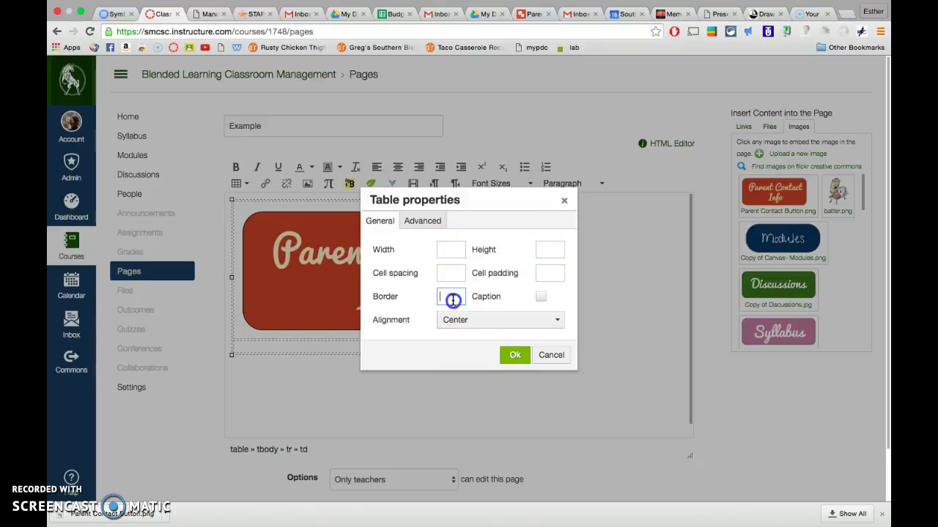
{"action": "type", "text": "1"}
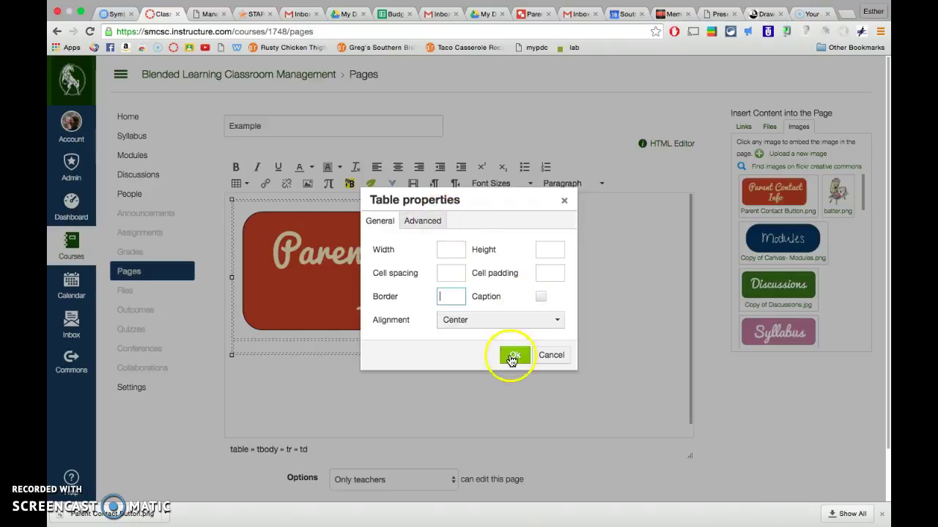
{"action": "left_click", "coordinate": [513, 355]}
Fill the first row's remaining cells with the Discussions and Syllabus buttons
{"action": "left_click", "coordinate": [597, 292]}
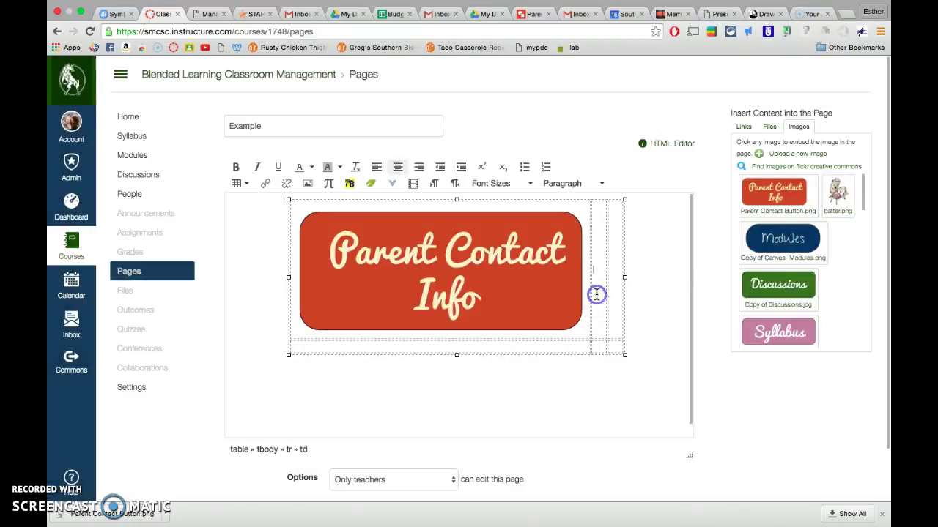
{"action": "left_click", "coordinate": [774, 292]}
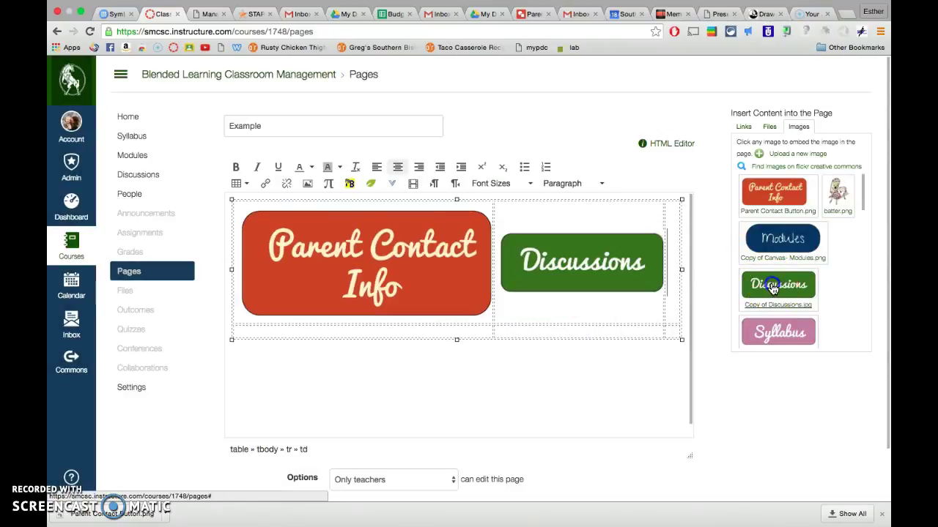
{"action": "left_click", "coordinate": [668, 273]}
{"action": "left_click", "coordinate": [763, 331]}
Fill the second row with blue Modules, pink Modules and Week buttons, removing a duplicate Week
{"action": "left_click", "coordinate": [388, 303]}
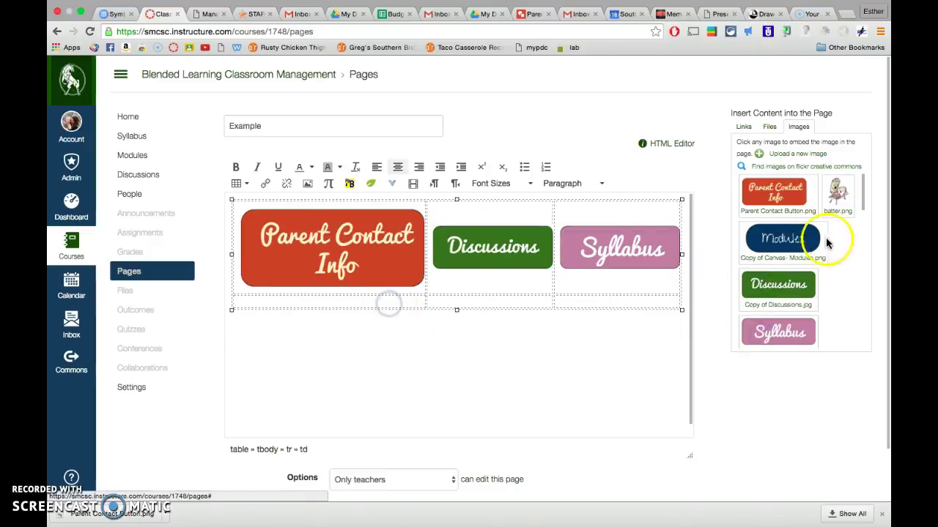
{"action": "left_click", "coordinate": [791, 245]}
{"action": "scroll", "coordinate": [806, 356], "scroll_direction": "down", "scroll_amount": 2}
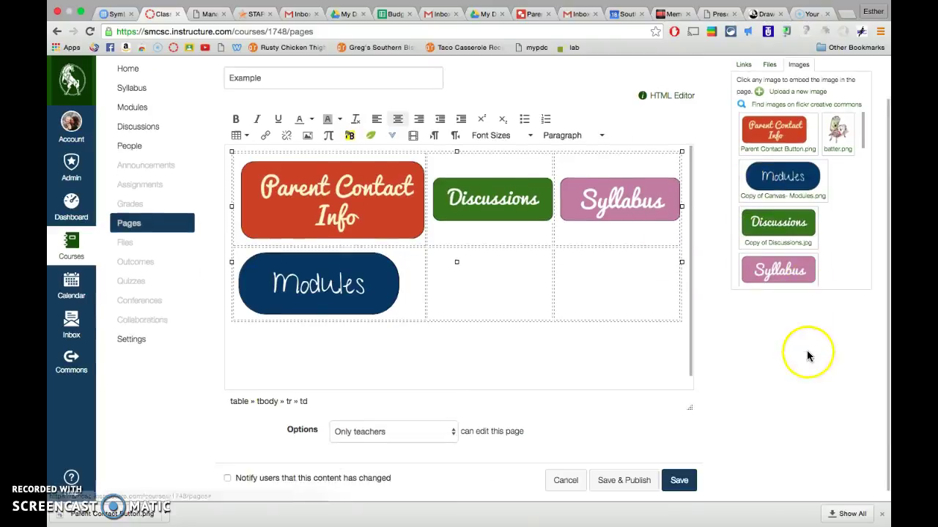
{"action": "scroll", "coordinate": [820, 229], "scroll_direction": "down", "scroll_amount": 3}
{"action": "scroll", "coordinate": [820, 229], "scroll_direction": "down", "scroll_amount": 2}
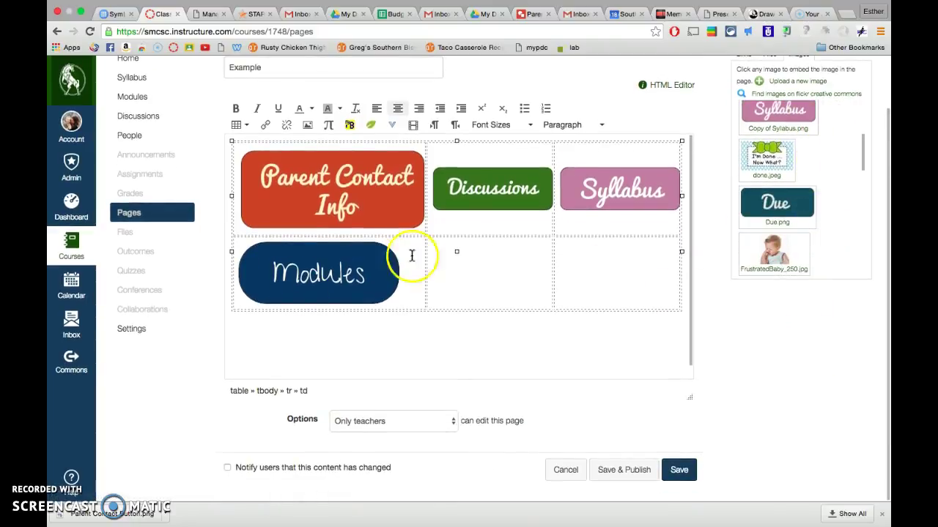
{"action": "left_click", "coordinate": [485, 258]}
{"action": "scroll", "coordinate": [791, 242], "scroll_direction": "down", "scroll_amount": 3}
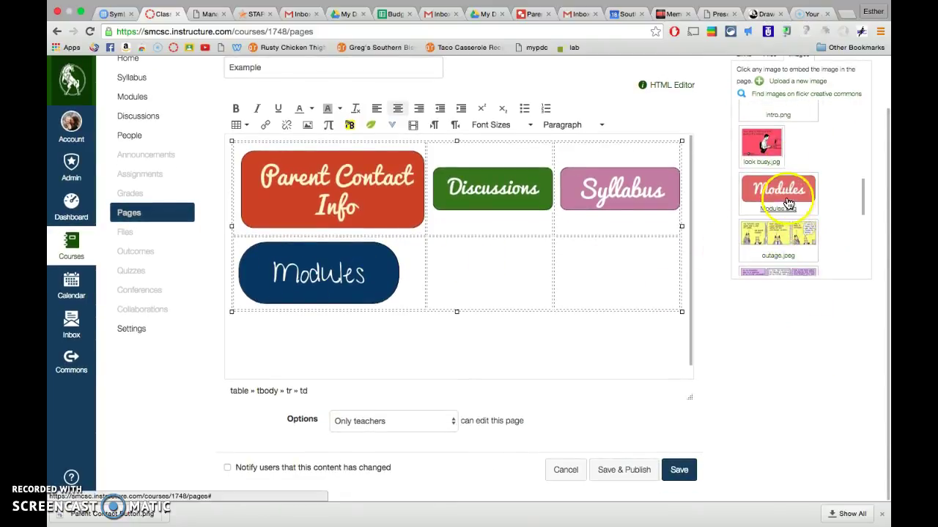
{"action": "left_click", "coordinate": [780, 194]}
{"action": "scroll", "coordinate": [798, 240], "scroll_direction": "down", "scroll_amount": 5}
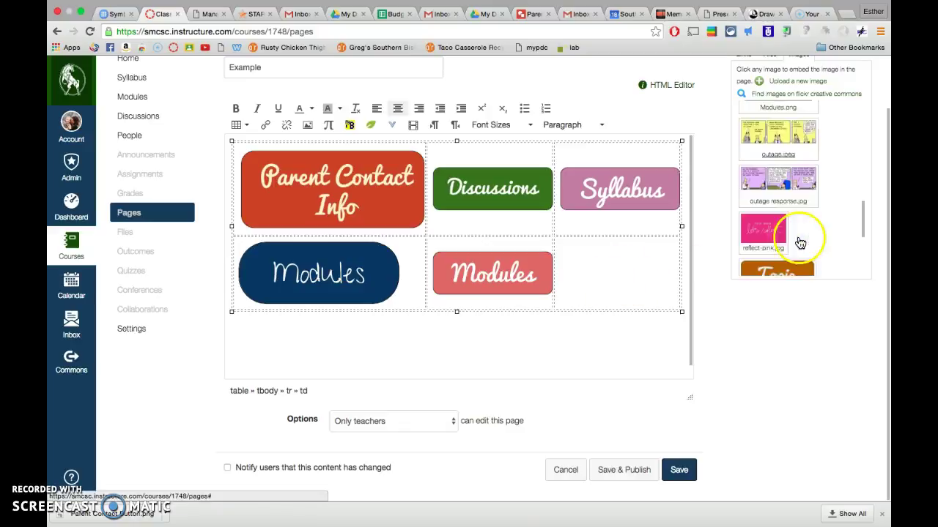
{"action": "left_click", "coordinate": [788, 238]}
{"action": "left_click", "coordinate": [788, 238]}
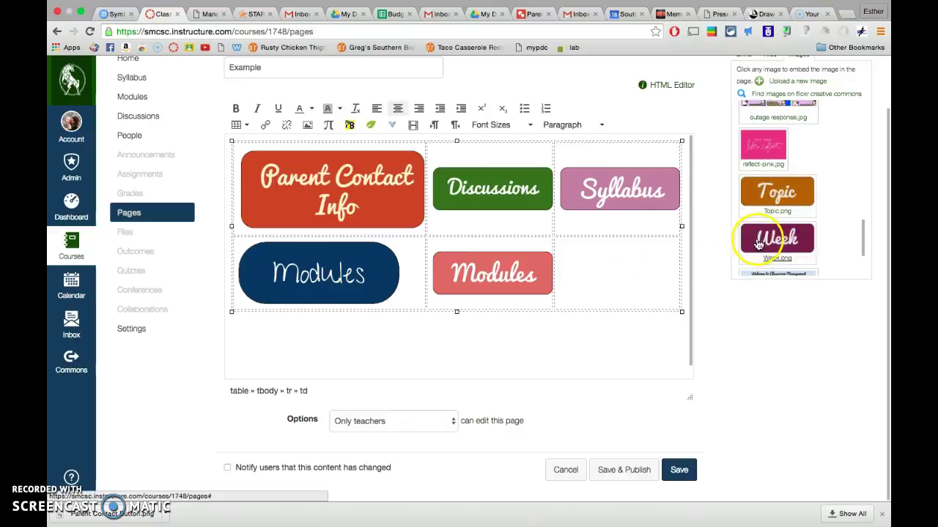
{"action": "left_click", "coordinate": [673, 304]}
{"action": "key", "text": "BackSpace"}
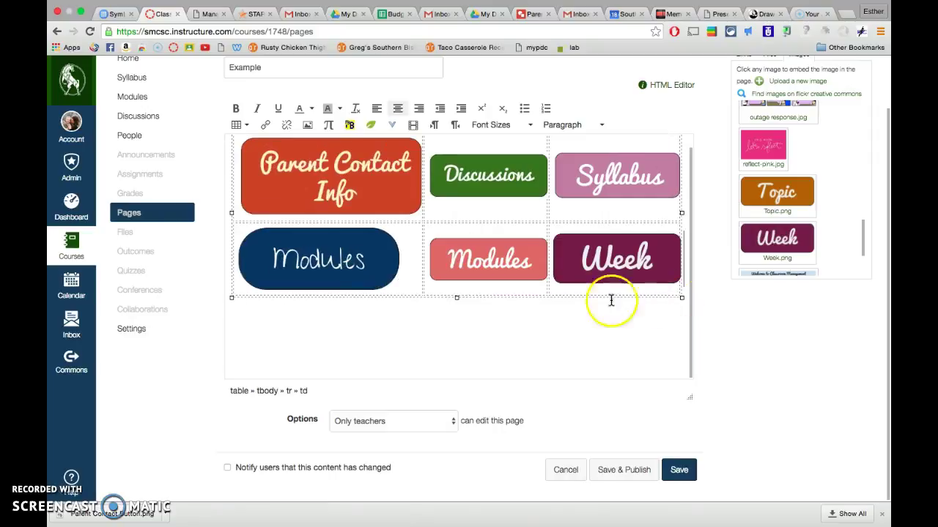
Inspect the Discussions cell's table properties, closing them without changes
{"action": "left_click", "coordinate": [375, 183]}
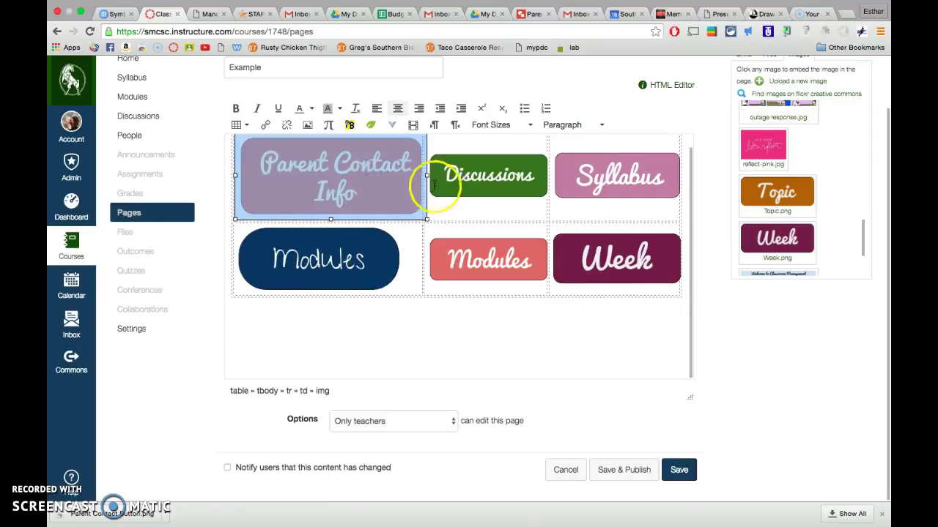
{"action": "left_click", "coordinate": [465, 205]}
{"action": "scroll", "coordinate": [387, 204], "scroll_direction": "up", "scroll_amount": 1}
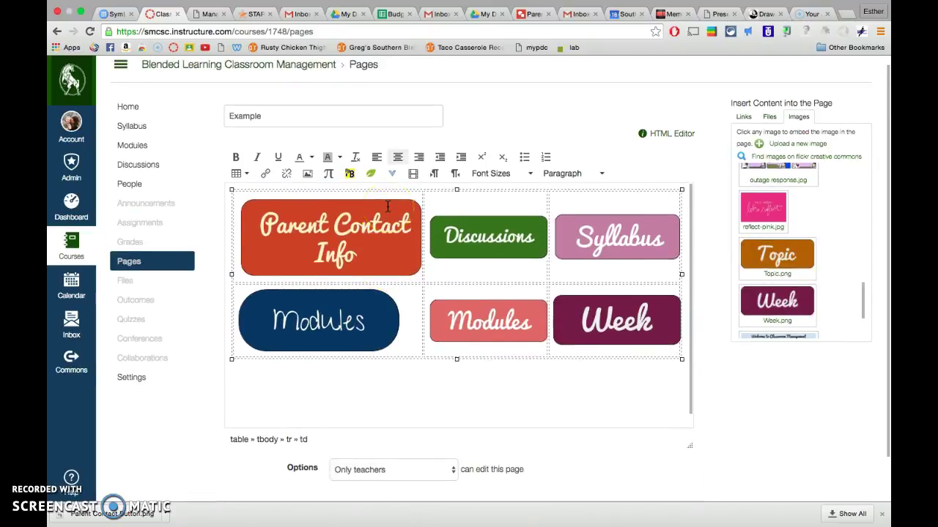
{"action": "scroll", "coordinate": [388, 207], "scroll_direction": "down", "scroll_amount": 1}
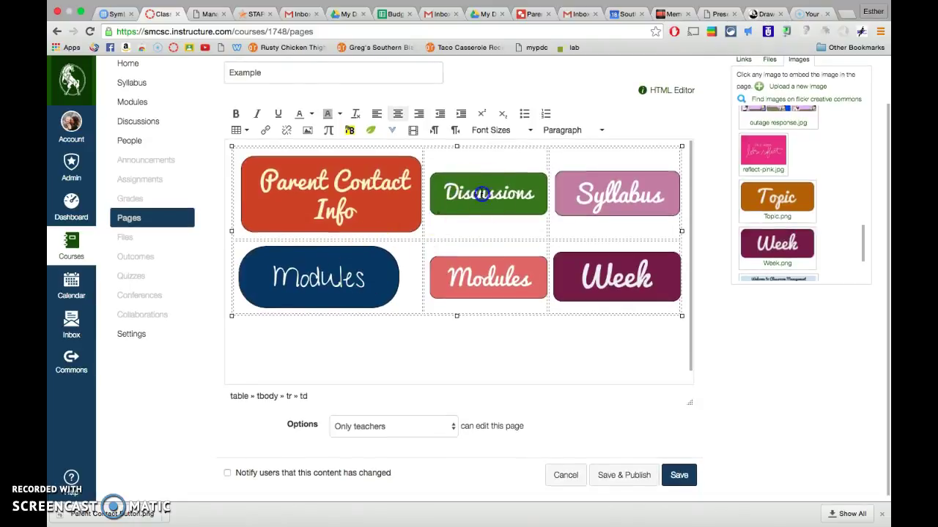
{"action": "left_click", "coordinate": [478, 193]}
{"action": "left_click", "coordinate": [243, 131]}
{"action": "left_click", "coordinate": [270, 213]}
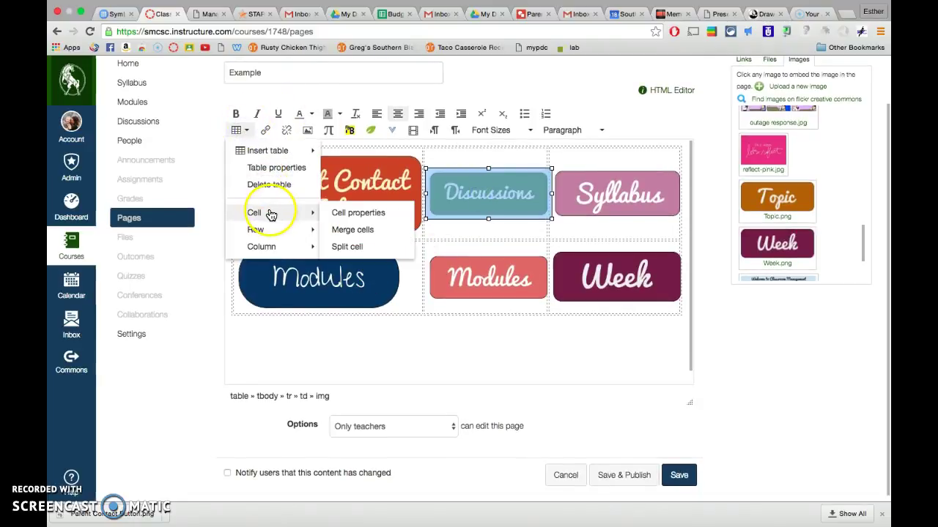
{"action": "left_click", "coordinate": [356, 213]}
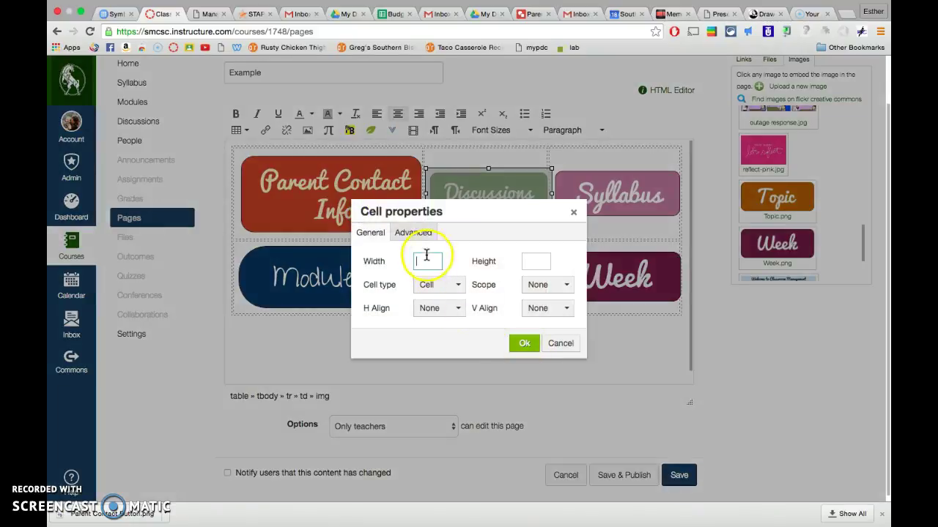
{"action": "left_click", "coordinate": [528, 346]}
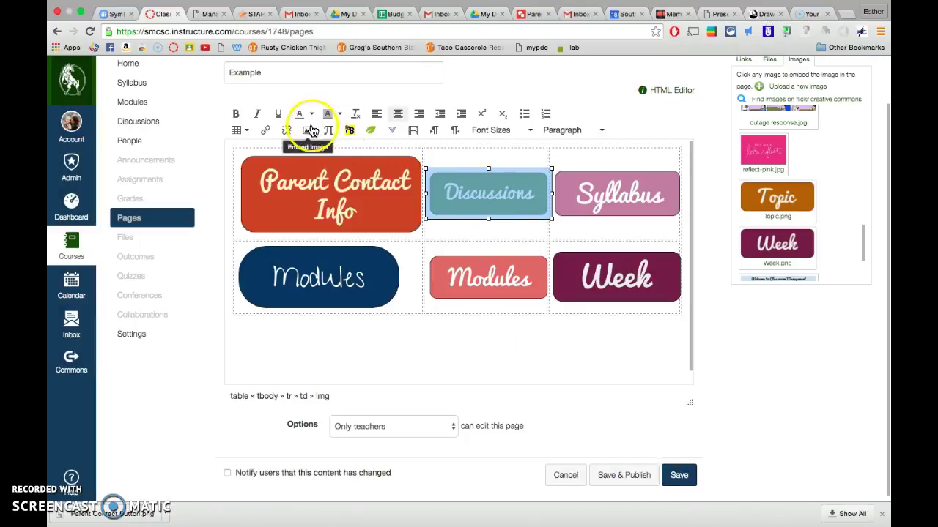
Check the Discussions image settings, leaving its size unchanged
{"action": "left_click", "coordinate": [308, 130]}
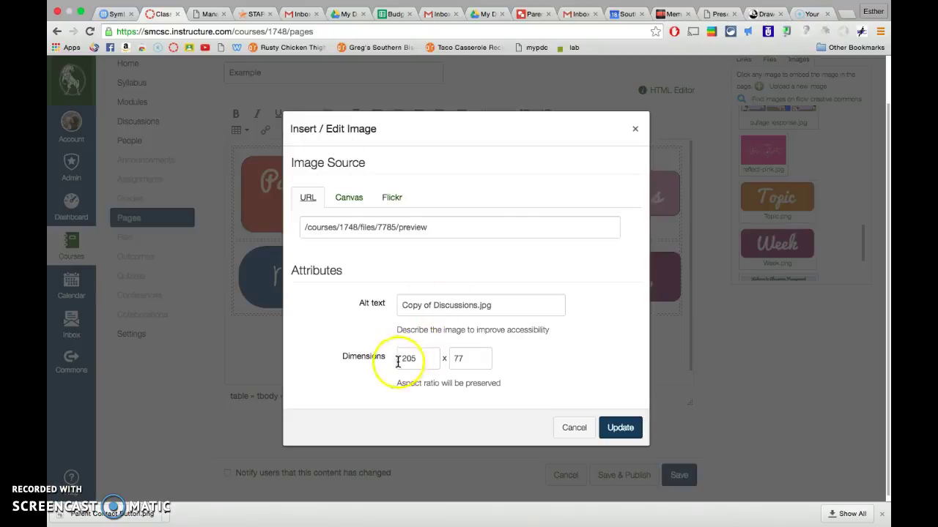
{"action": "left_click", "coordinate": [634, 128]}
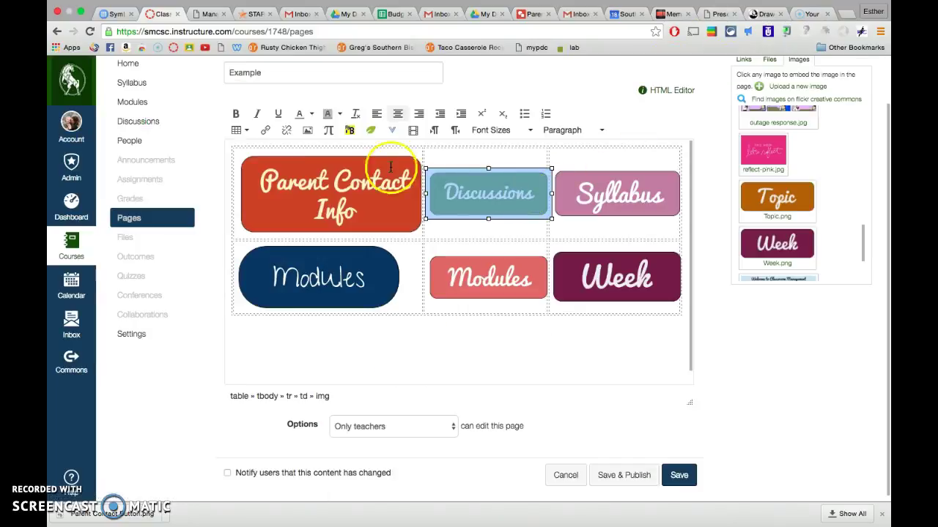
{"action": "left_click", "coordinate": [309, 130]}
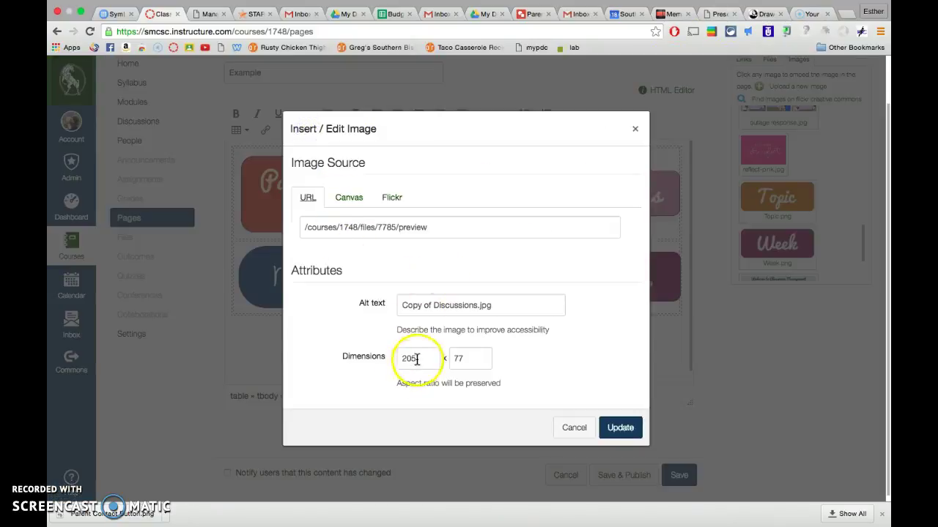
{"action": "left_click", "coordinate": [634, 132]}
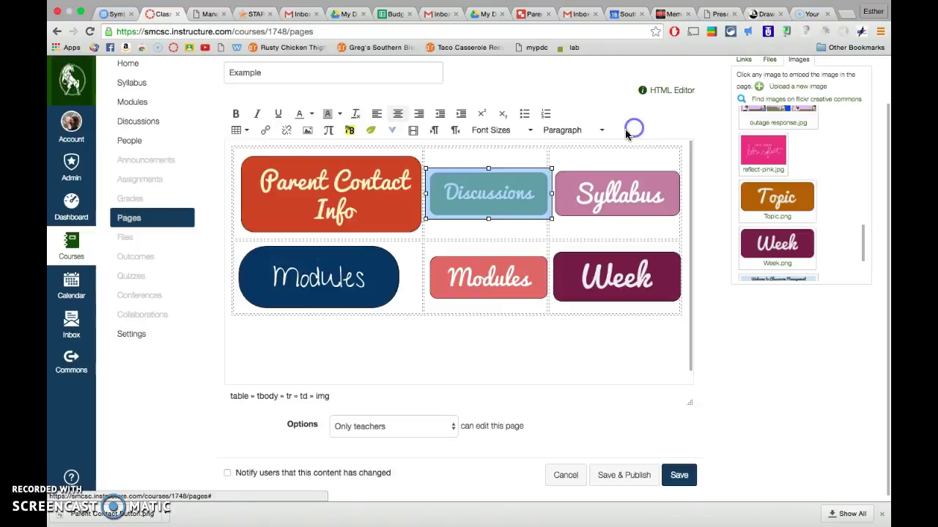
Resize the Parent Contact Info button image to 250 × 111
{"action": "left_click", "coordinate": [350, 183]}
{"action": "left_click", "coordinate": [306, 133]}
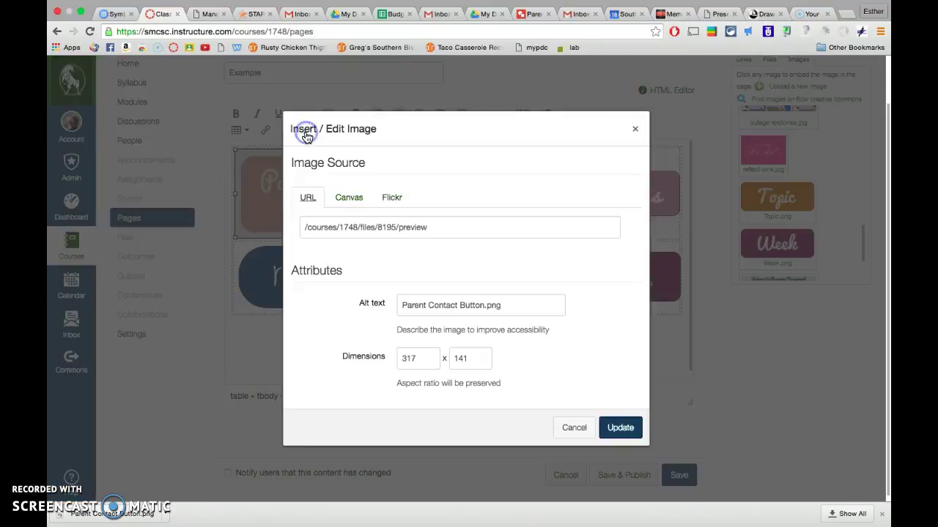
{"action": "left_click", "coordinate": [415, 356]}
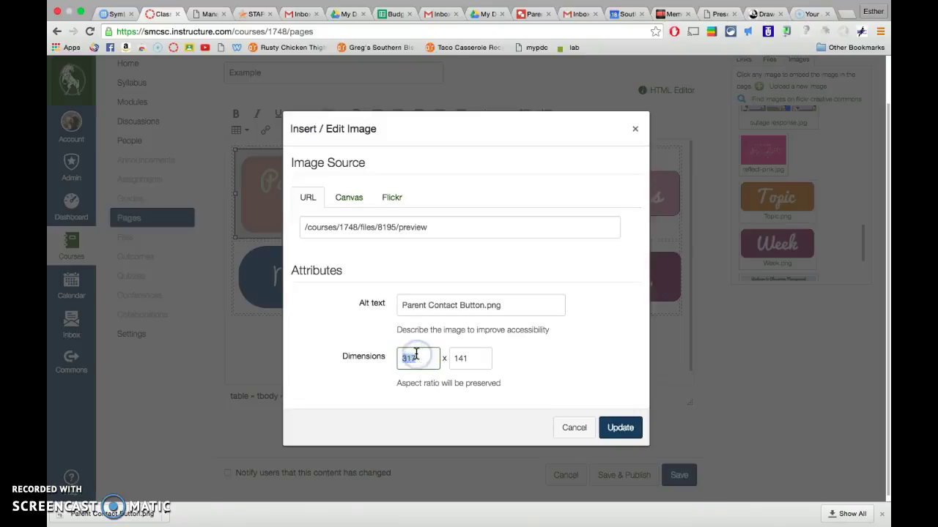
{"action": "left_click", "coordinate": [615, 429]}
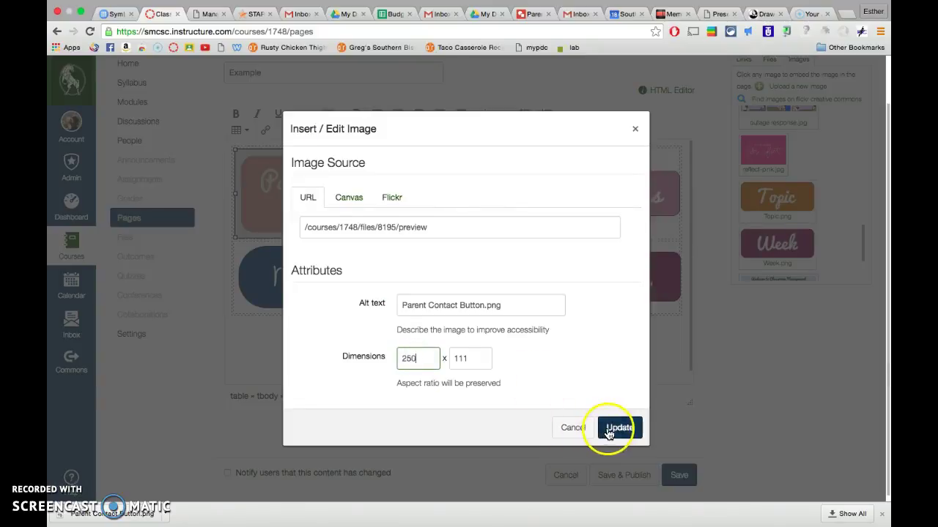
Resize the Week button image from width 268 to 252 × 100
{"action": "left_click", "coordinate": [583, 260]}
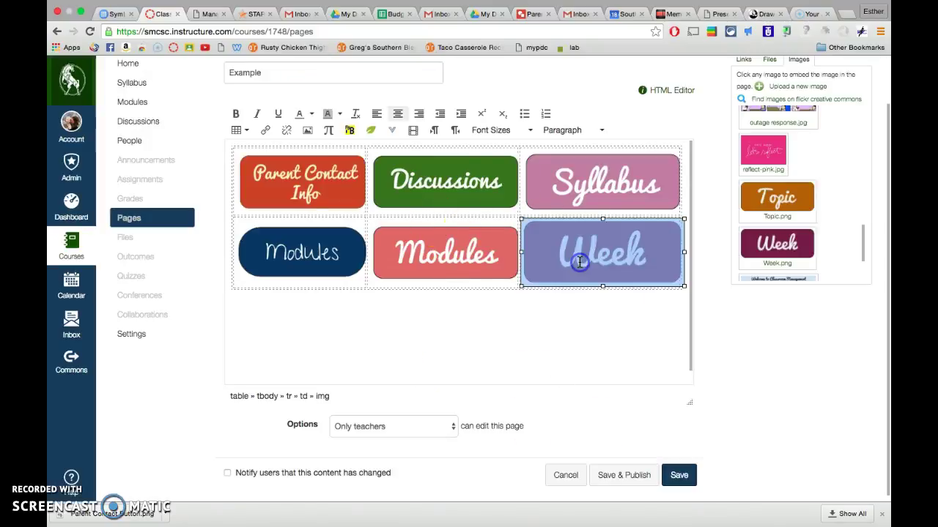
{"action": "left_click", "coordinate": [433, 189]}
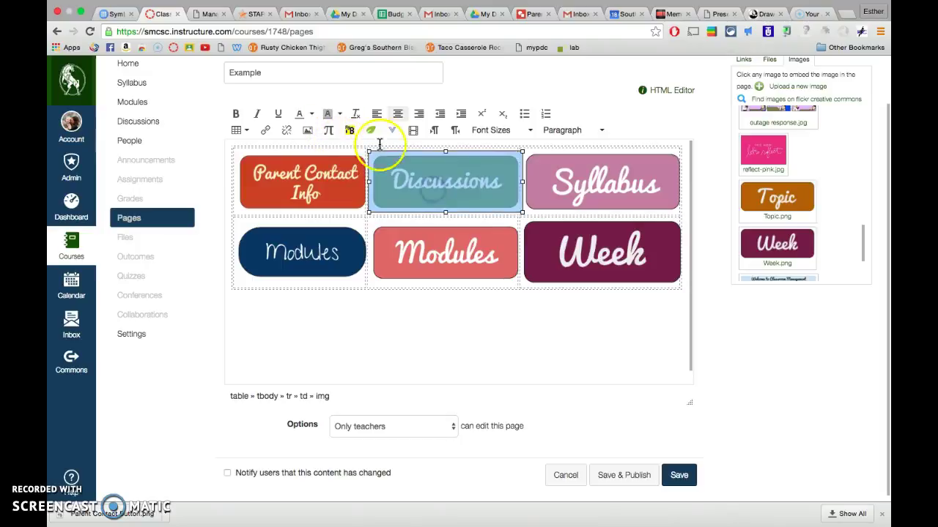
{"action": "left_click", "coordinate": [307, 130]}
{"action": "left_click", "coordinate": [634, 129]}
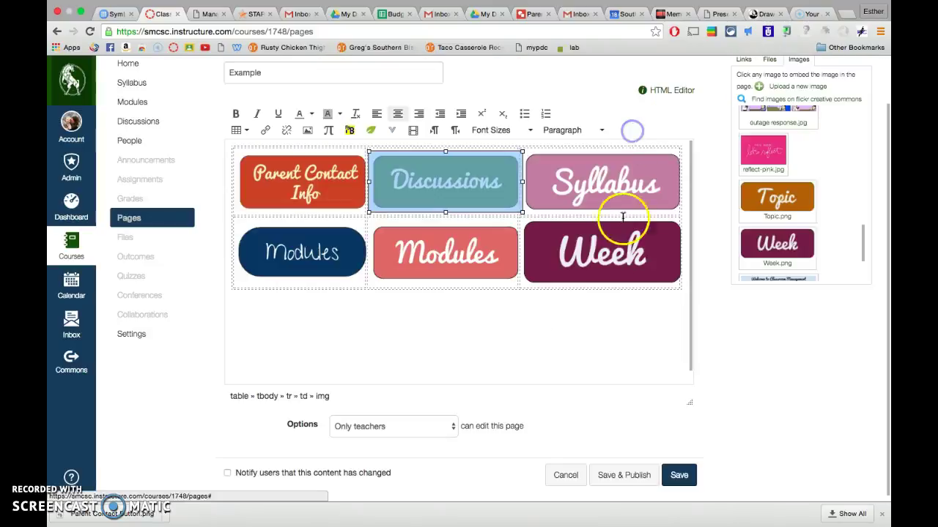
{"action": "left_click", "coordinate": [607, 262]}
{"action": "left_click", "coordinate": [311, 130]}
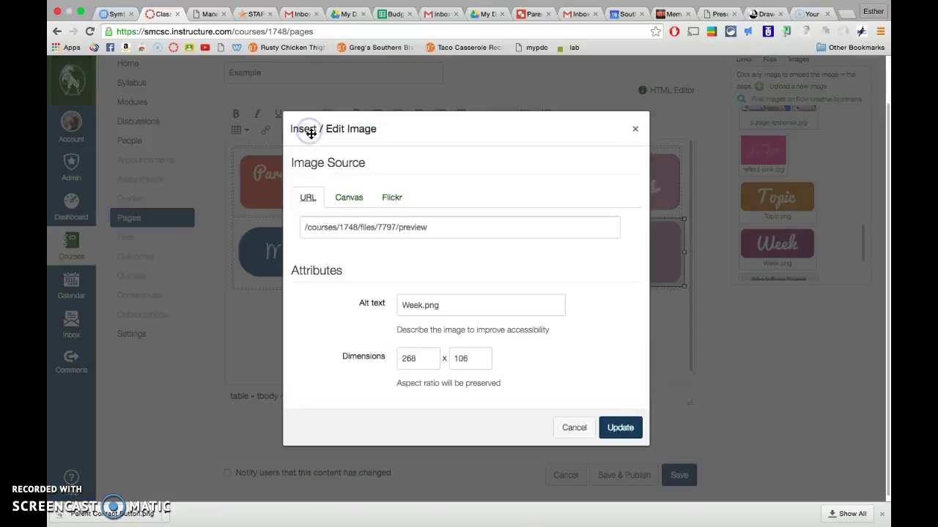
{"action": "double_click", "coordinate": [418, 364]}
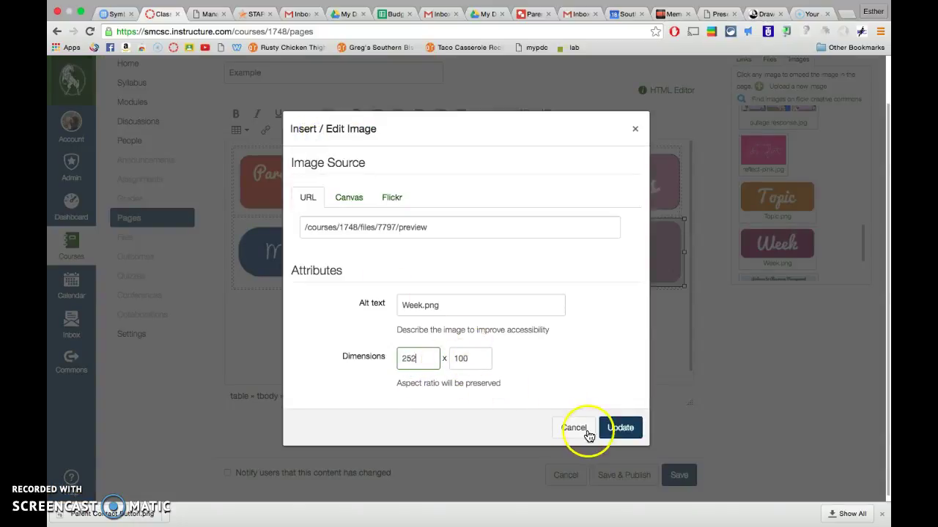
{"action": "left_click", "coordinate": [620, 427]}
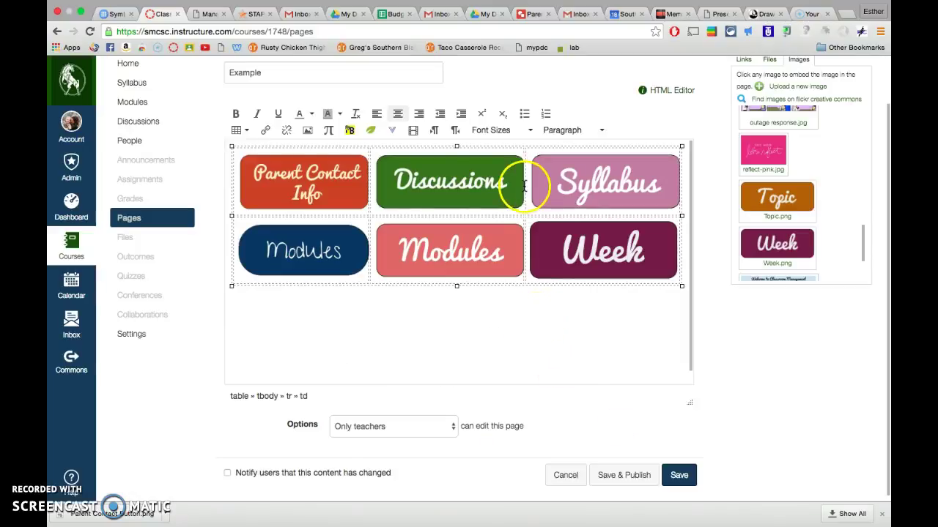
{"action": "left_click", "coordinate": [533, 14]}
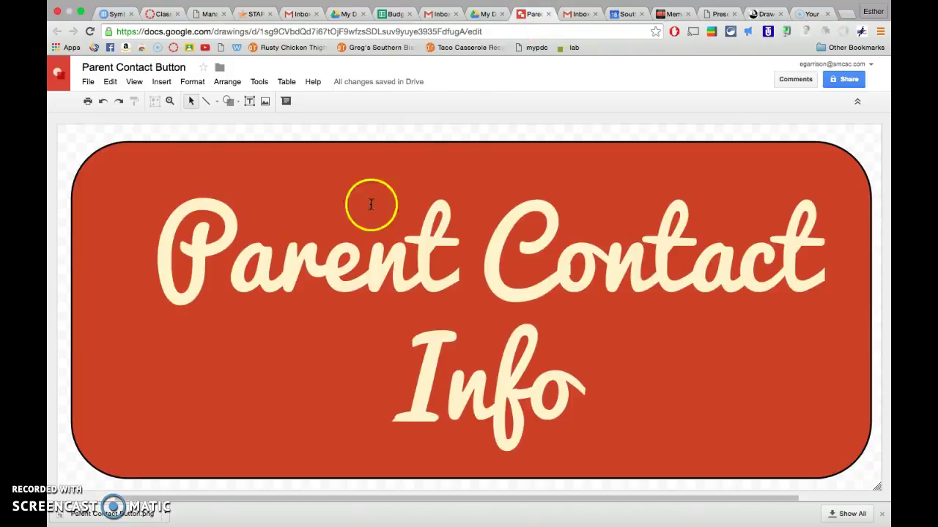
{"action": "left_click", "coordinate": [163, 14]}
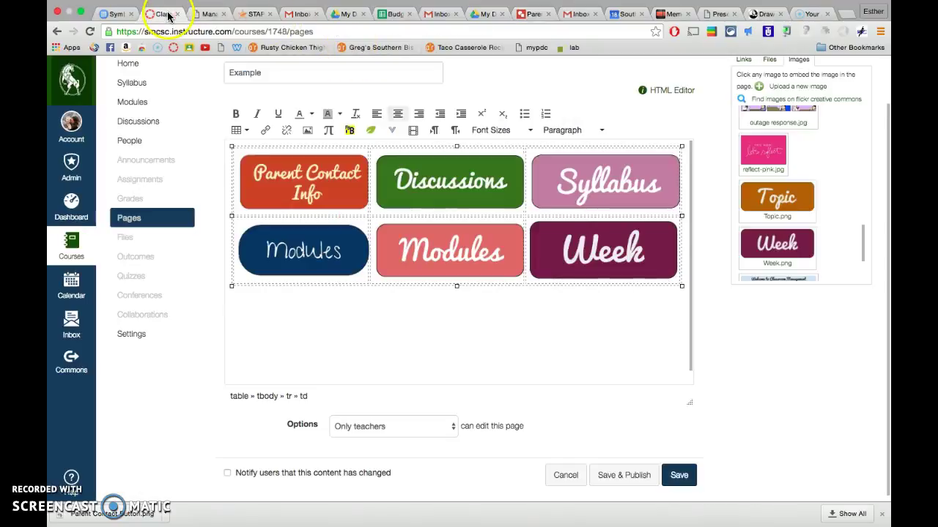
{"action": "scroll", "coordinate": [680, 244], "scroll_direction": "up", "scroll_amount": 2}
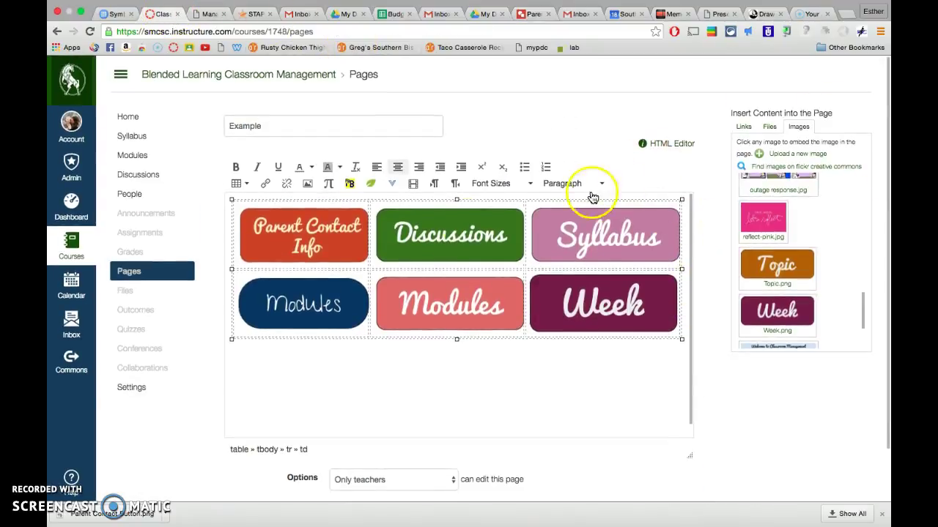
Link the Discussions button image to the course's Discussion Index
{"action": "left_click", "coordinate": [271, 245]}
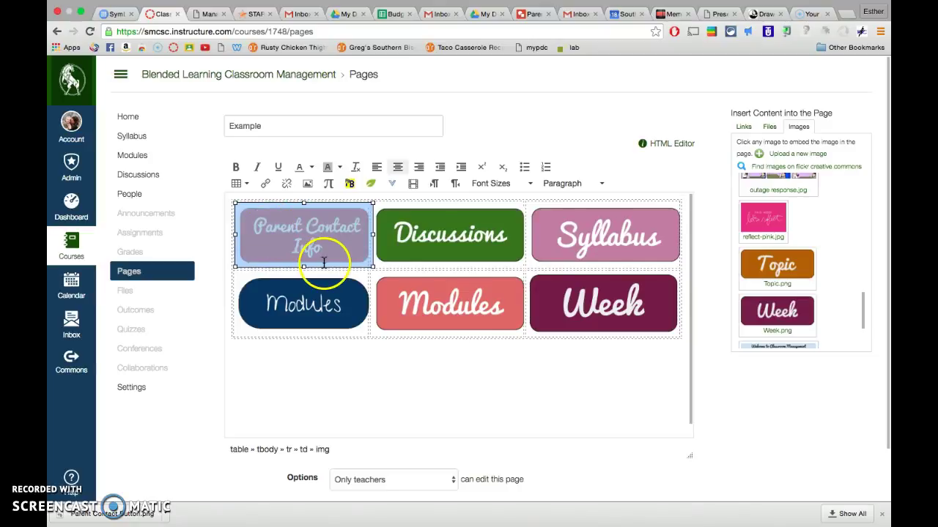
{"action": "left_click", "coordinate": [450, 238]}
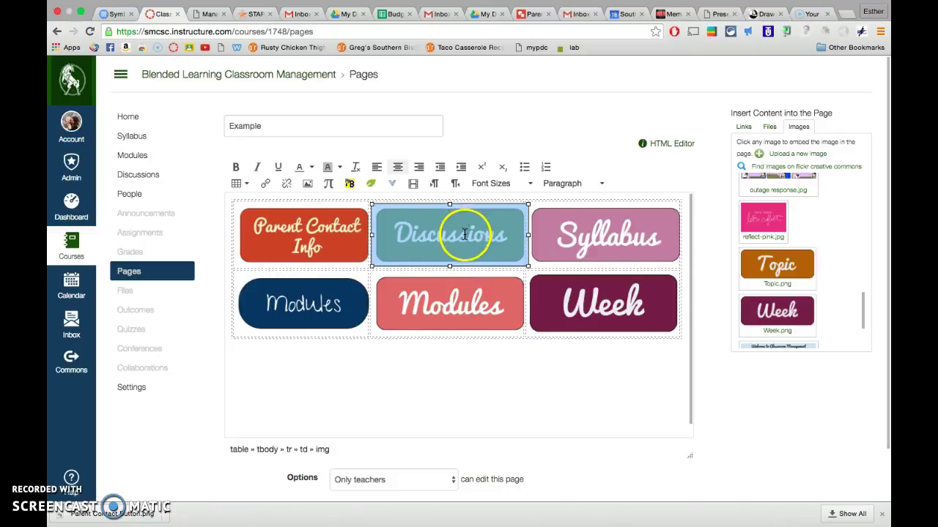
{"action": "left_click", "coordinate": [741, 129]}
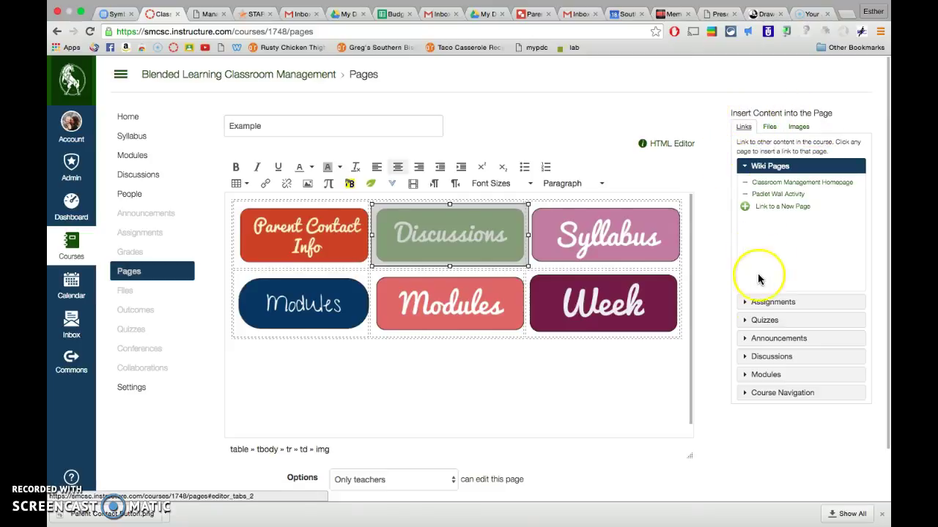
{"action": "left_click", "coordinate": [762, 356]}
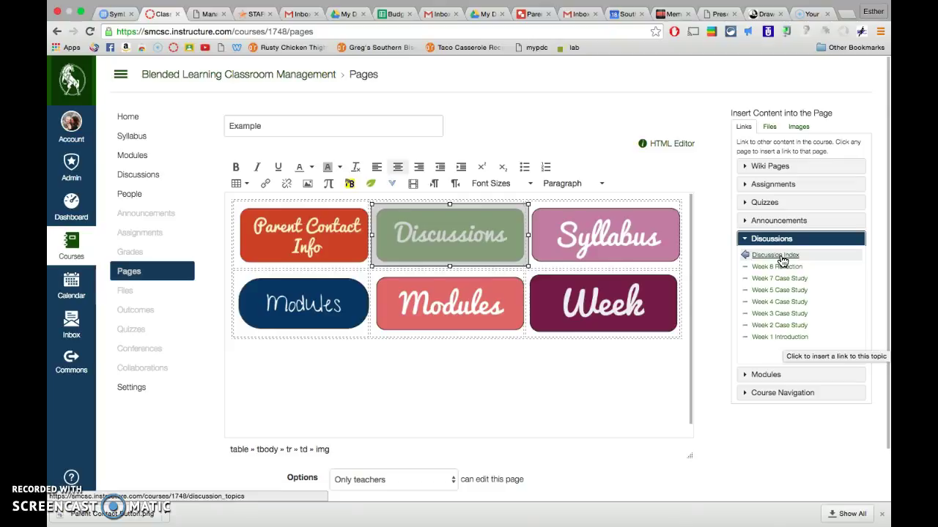
{"action": "left_click", "coordinate": [782, 261]}
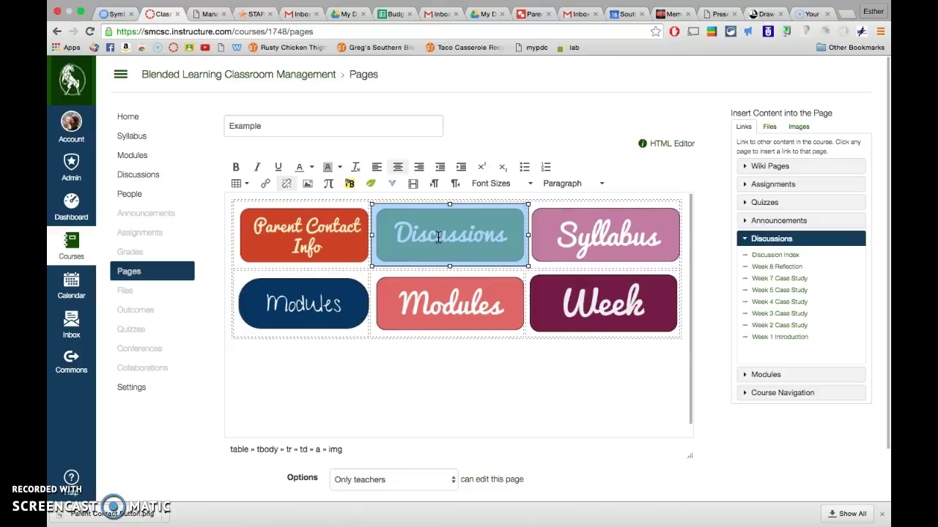
{"action": "left_click", "coordinate": [302, 227]}
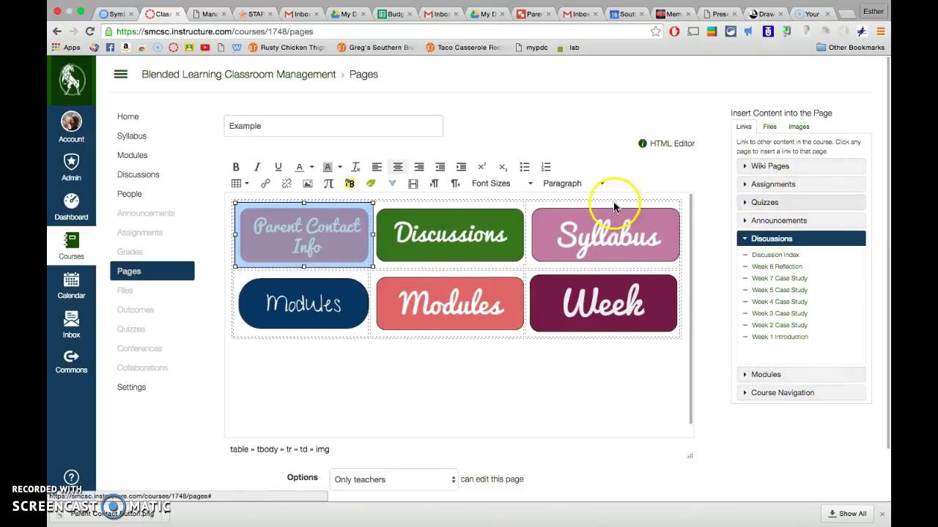
Dismiss the web link box without adding a link, then save and publish the Example page
{"action": "left_click", "coordinate": [266, 183]}
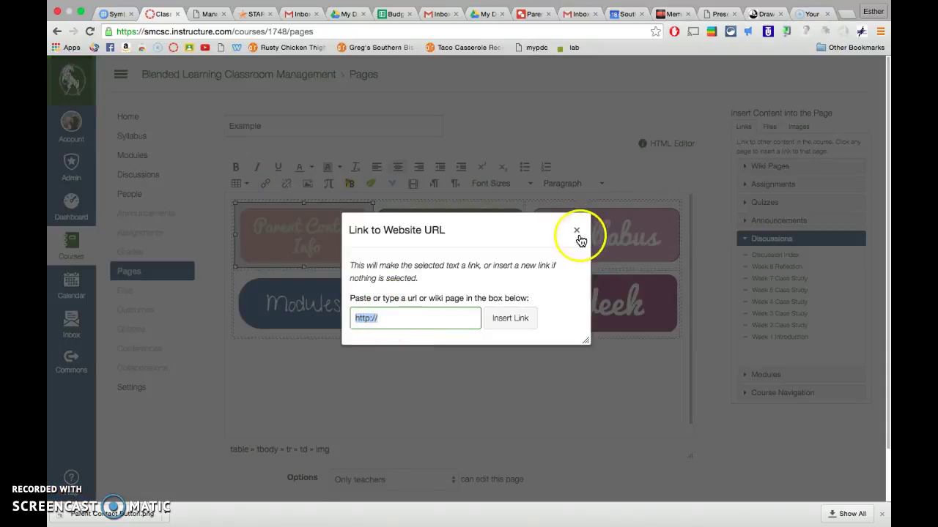
{"action": "left_click", "coordinate": [577, 231]}
{"action": "scroll", "coordinate": [614, 341], "scroll_direction": "down", "scroll_amount": 3}
{"action": "left_click", "coordinate": [641, 469]}
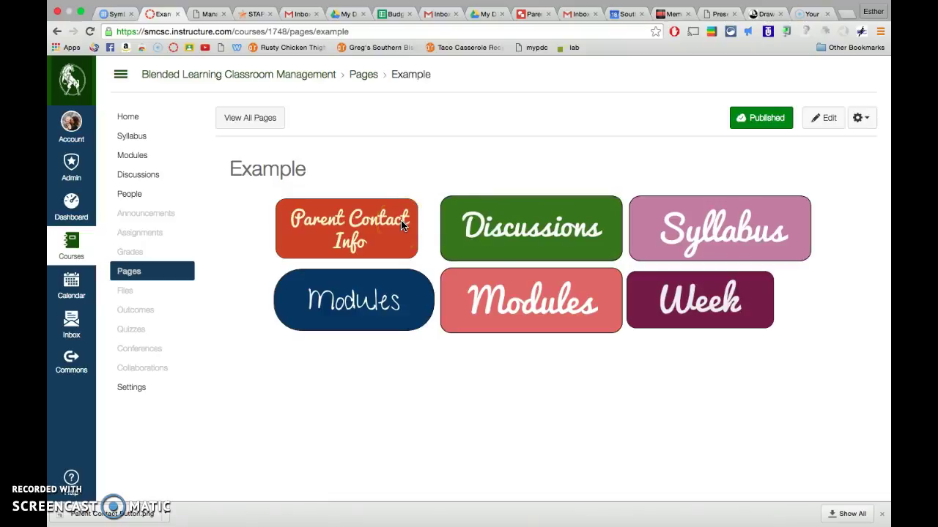
{"action": "left_click", "coordinate": [491, 265]}
Return to the Parent Contact Button drawing in Google Drawings
{"action": "left_click", "coordinate": [529, 15]}
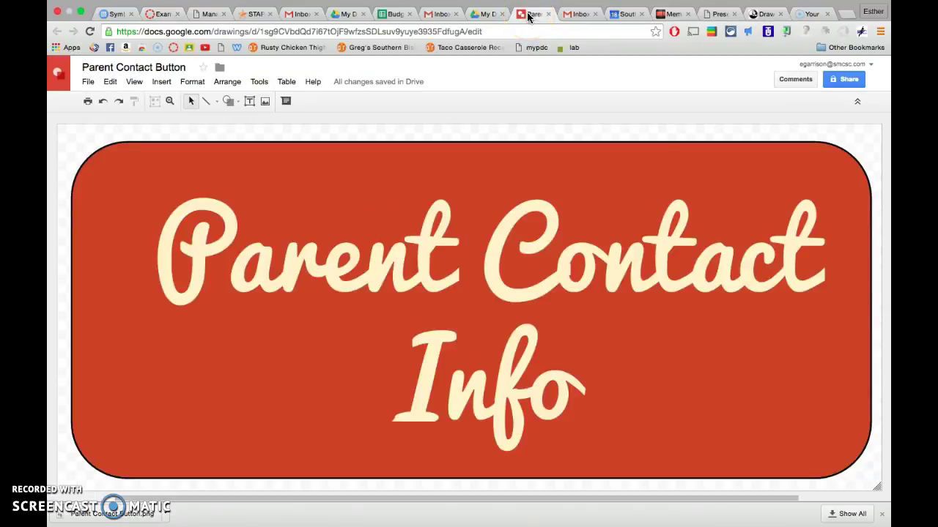